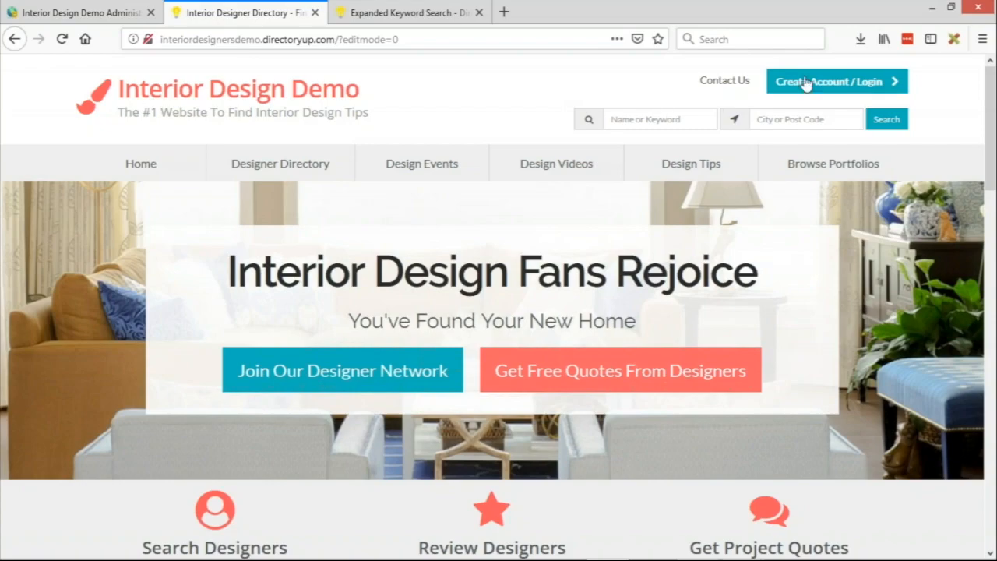
{"action": "left_click", "coordinate": [633, 126]}
{"action": "left_click", "coordinate": [787, 122]}
{"action": "left_click", "coordinate": [664, 123]}
{"action": "left_click", "coordinate": [781, 120]}
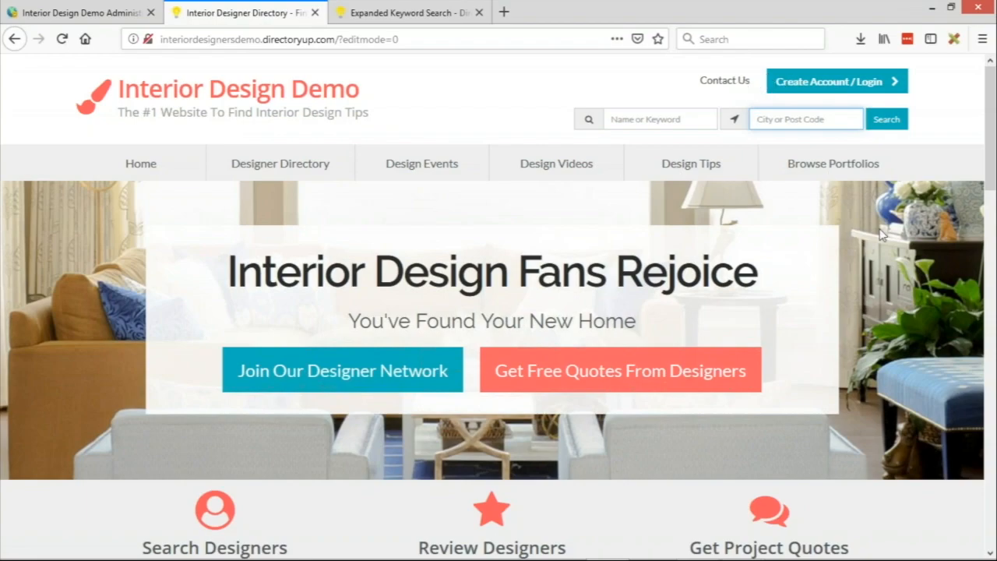
- Preview the site in a responsive mobile view 302 px wide and run a blank search to look through the results page
{"action": "key", "text": "ctrl+shift+m"}
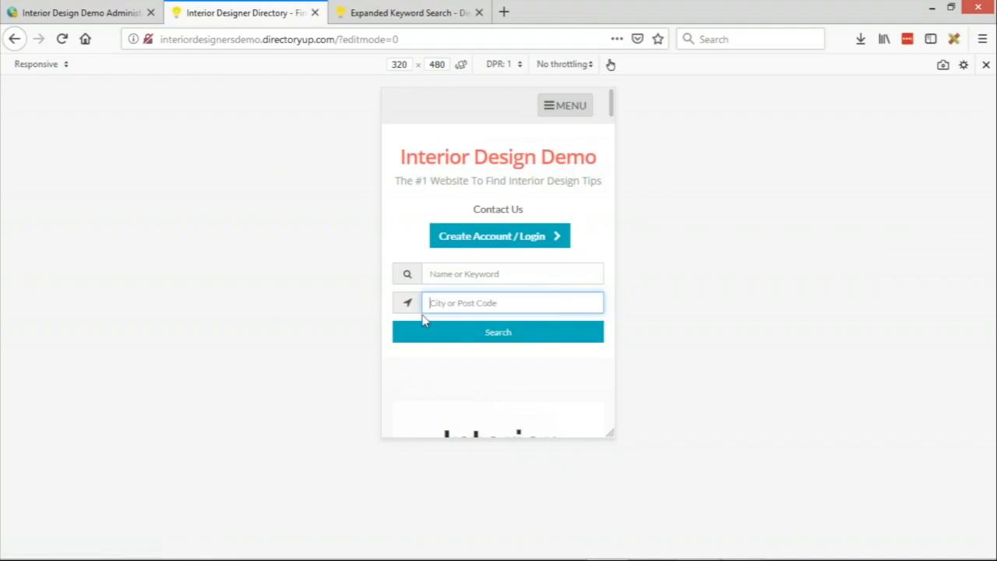
{"action": "mouse_move", "coordinate": [616, 217]}
{"action": "left_mouse_down"}
{"action": "mouse_move", "coordinate": [585, 210]}
{"action": "mouse_move", "coordinate": [607, 207]}
{"action": "left_mouse_up"}
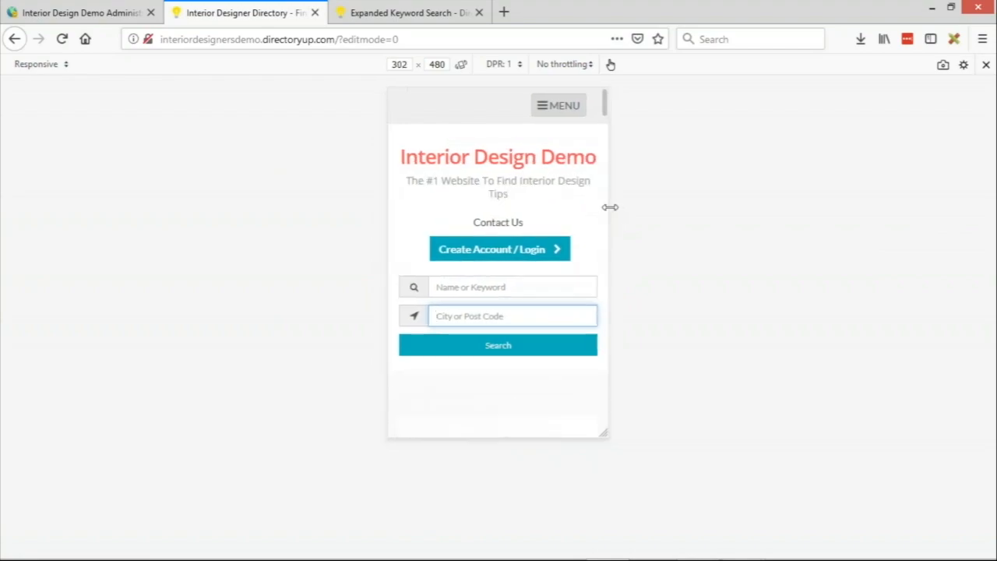
{"action": "left_click", "coordinate": [510, 350]}
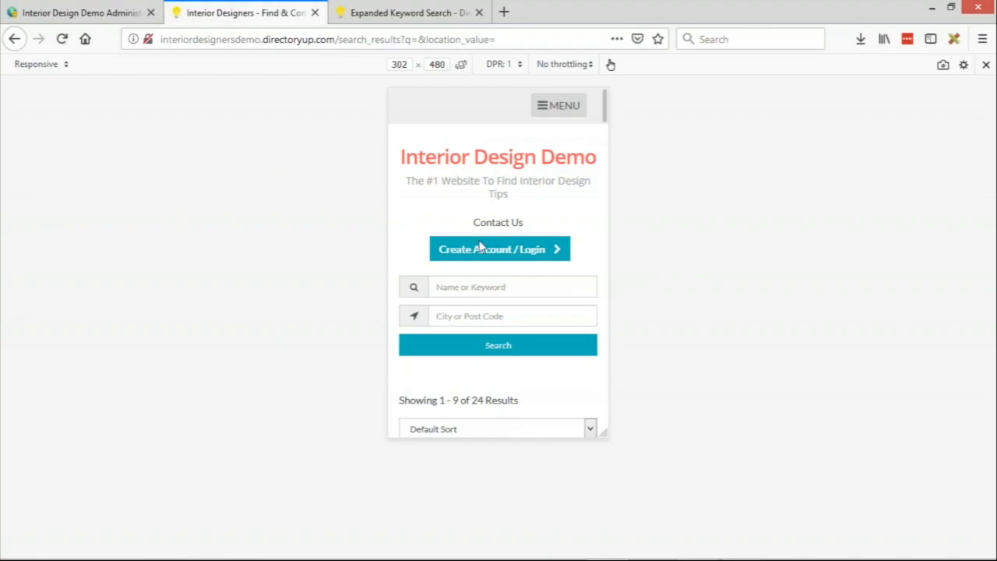
{"action": "scroll", "coordinate": [537, 240], "scroll_direction": "down", "scroll_amount": 5}
{"action": "scroll", "coordinate": [536, 241], "scroll_direction": "down", "scroll_amount": 10}
{"action": "scroll", "coordinate": [540, 251], "scroll_direction": "up", "scroll_amount": 15}
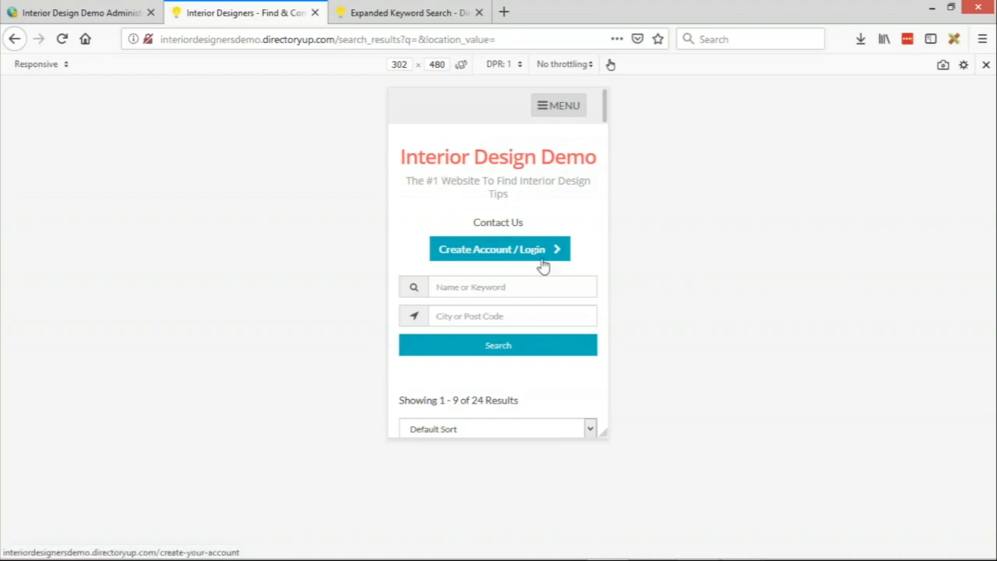
- Switch to the Interior Design Demo admin site and open the Mobile View Options in the Header Design section of Design Settings
{"action": "left_click", "coordinate": [106, 15]}
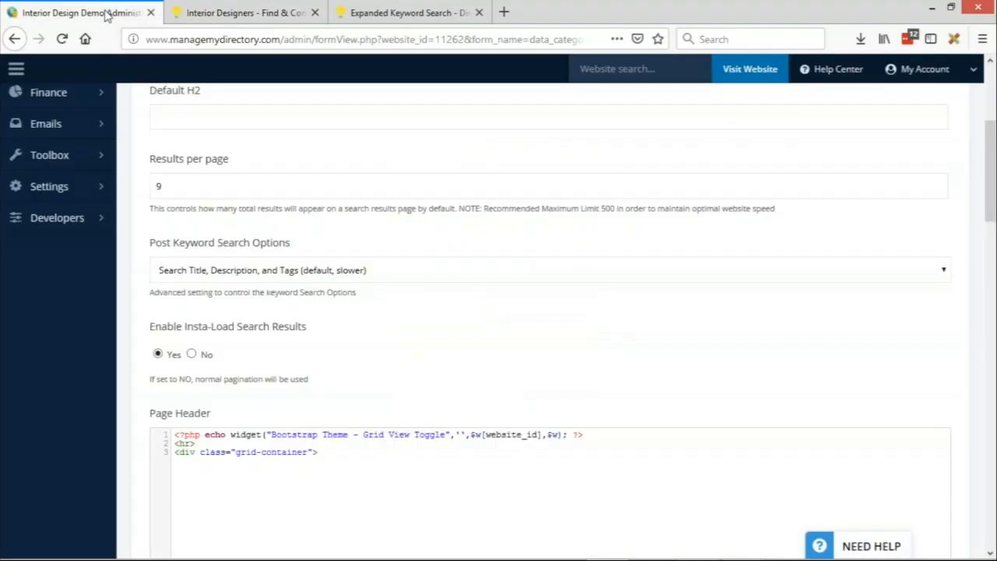
{"action": "scroll", "coordinate": [218, 179], "scroll_direction": "up", "scroll_amount": 4}
{"action": "mouse_move", "coordinate": [73, 99]}
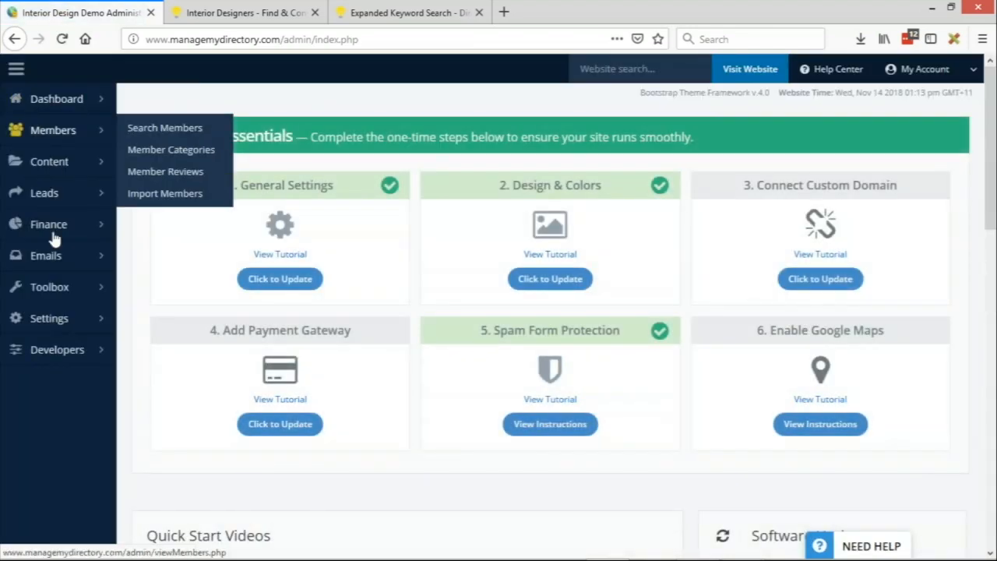
{"action": "left_click", "coordinate": [102, 318]}
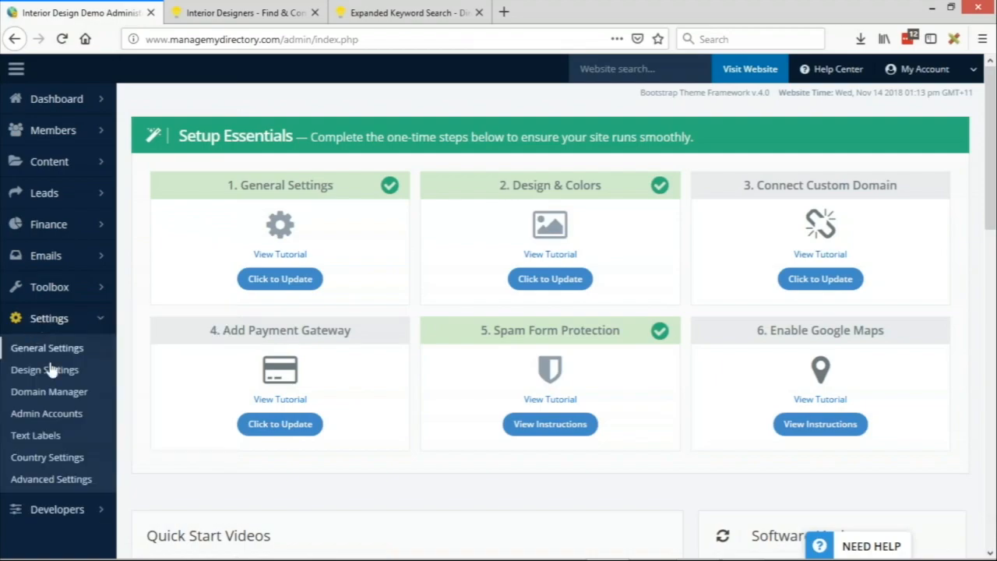
{"action": "left_click", "coordinate": [50, 371]}
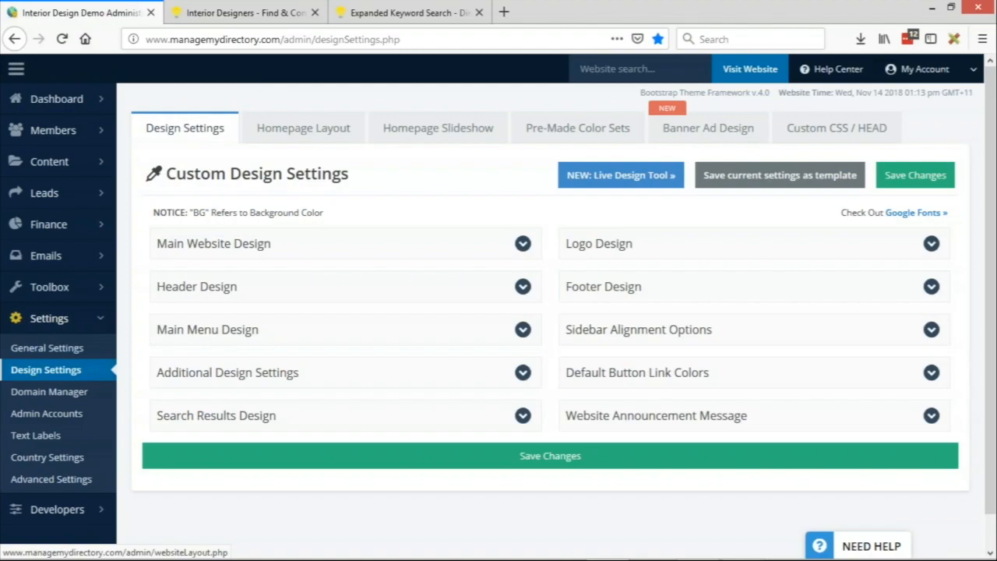
{"action": "left_click", "coordinate": [242, 289]}
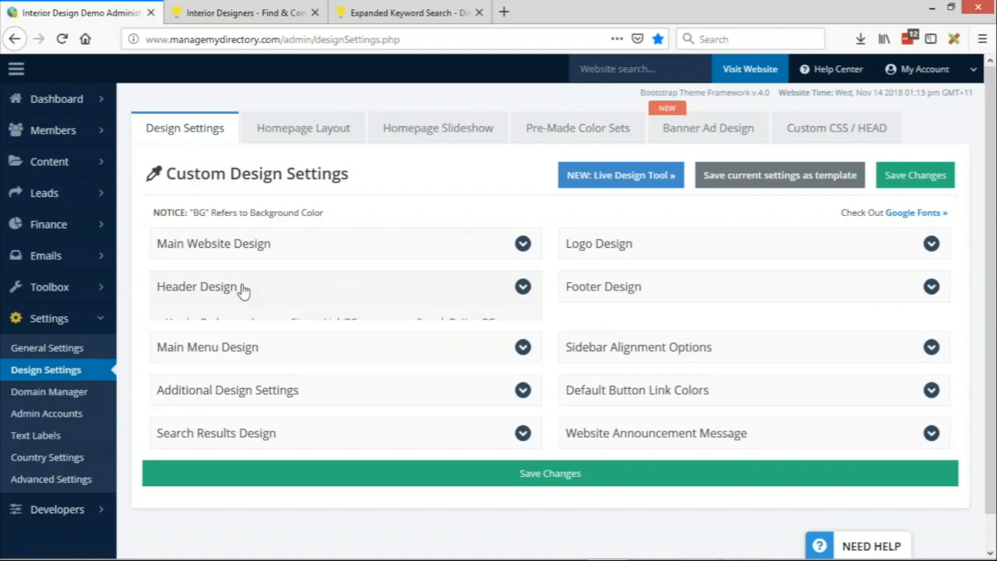
{"action": "scroll", "coordinate": [298, 278], "scroll_direction": "down", "scroll_amount": 1}
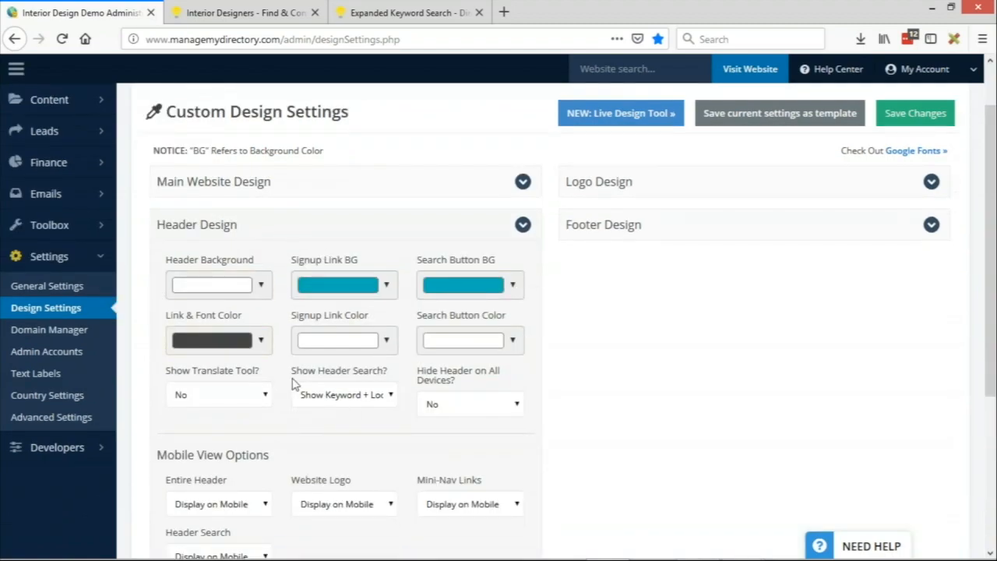
{"action": "scroll", "coordinate": [326, 263], "scroll_direction": "down", "scroll_amount": 3}
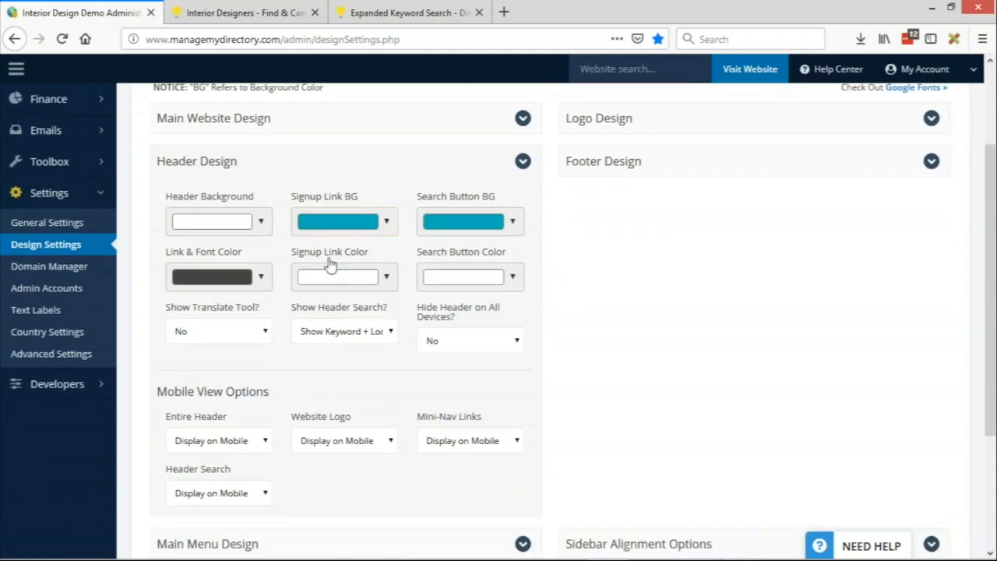
{"action": "left_click_drag", "start_coordinate": [159, 269], "coordinate": [269, 270]}
{"action": "left_click", "coordinate": [652, 289]}
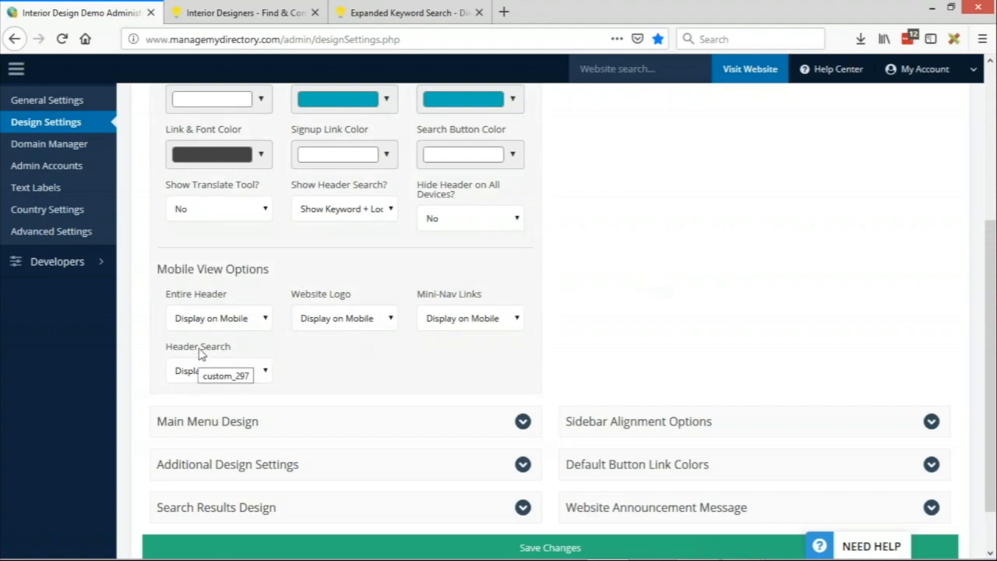
- Compare the logo, contact links and search fields in the mobile preview with the header's Mobile View Options
{"action": "left_click", "coordinate": [267, 11]}
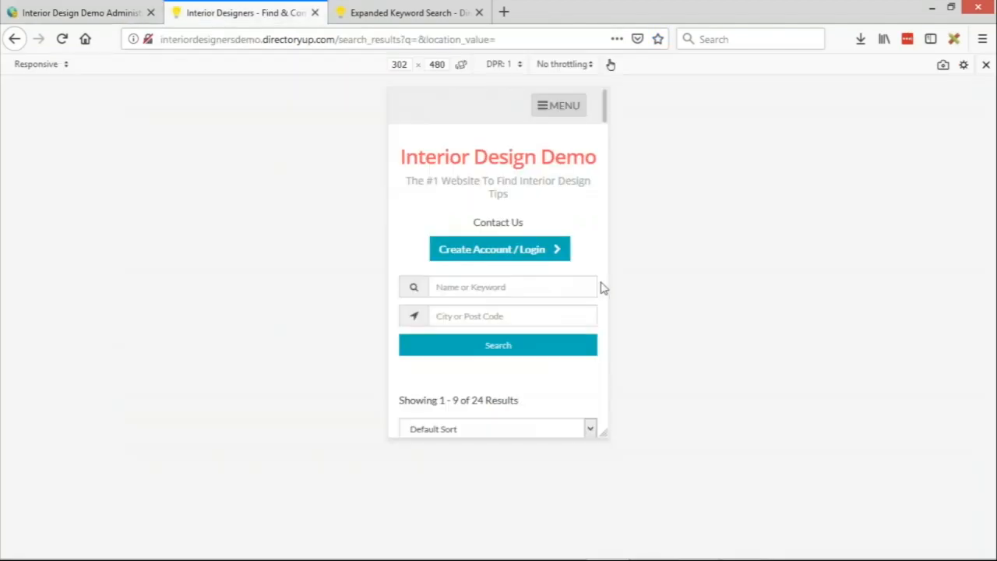
{"action": "left_click", "coordinate": [497, 288]}
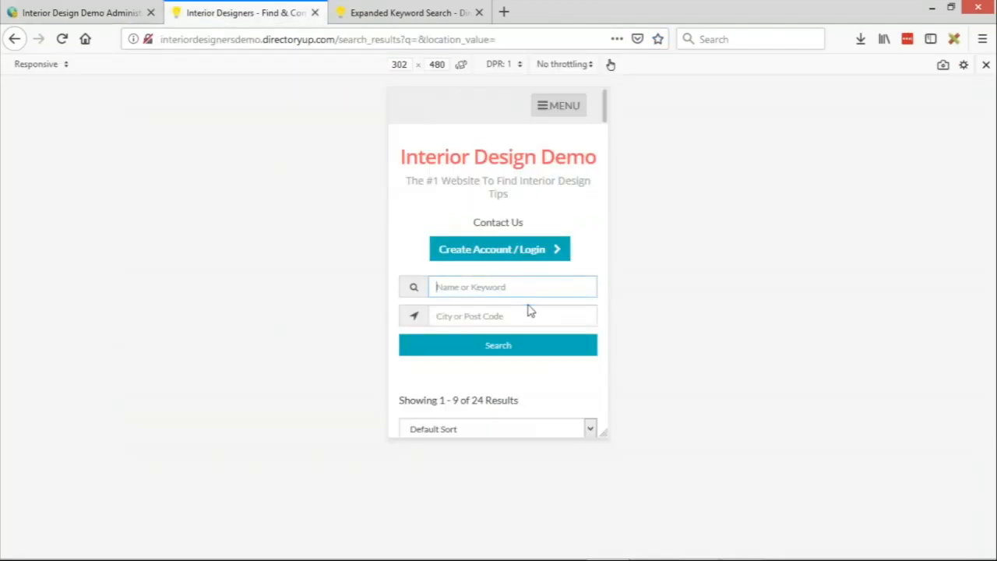
{"action": "left_click", "coordinate": [122, 17]}
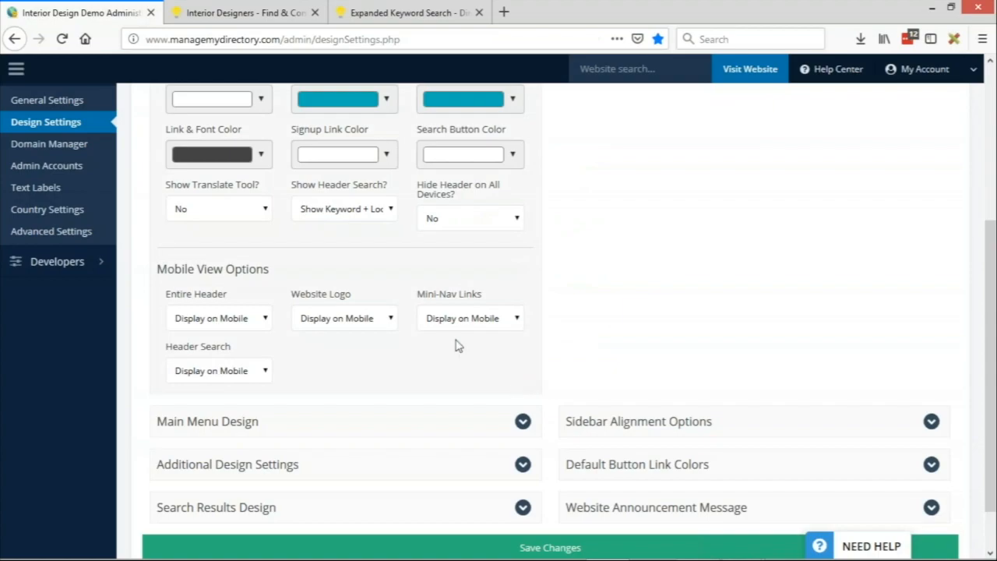
{"action": "key", "text": "ctrl+Tab"}
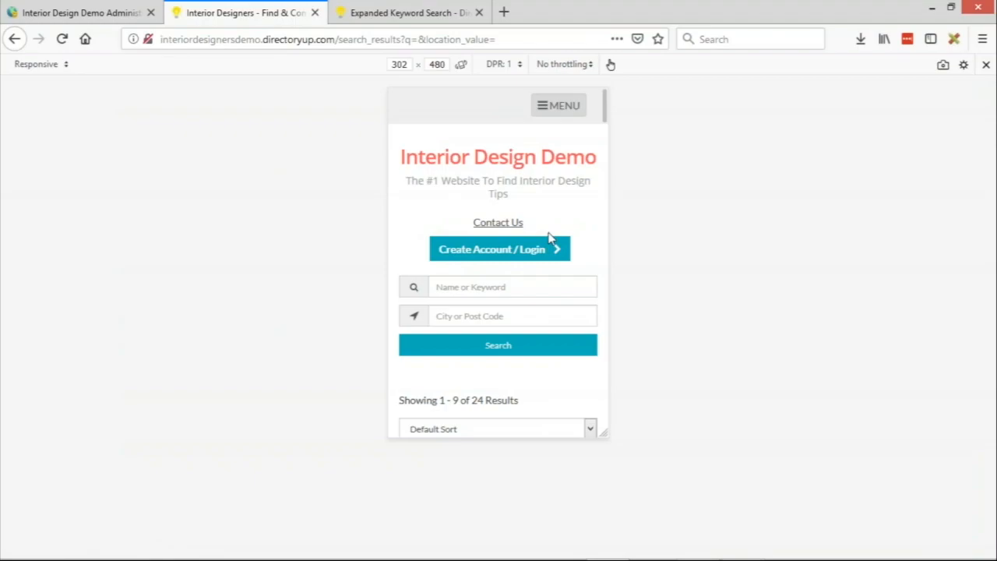
{"action": "left_click", "coordinate": [89, 8]}
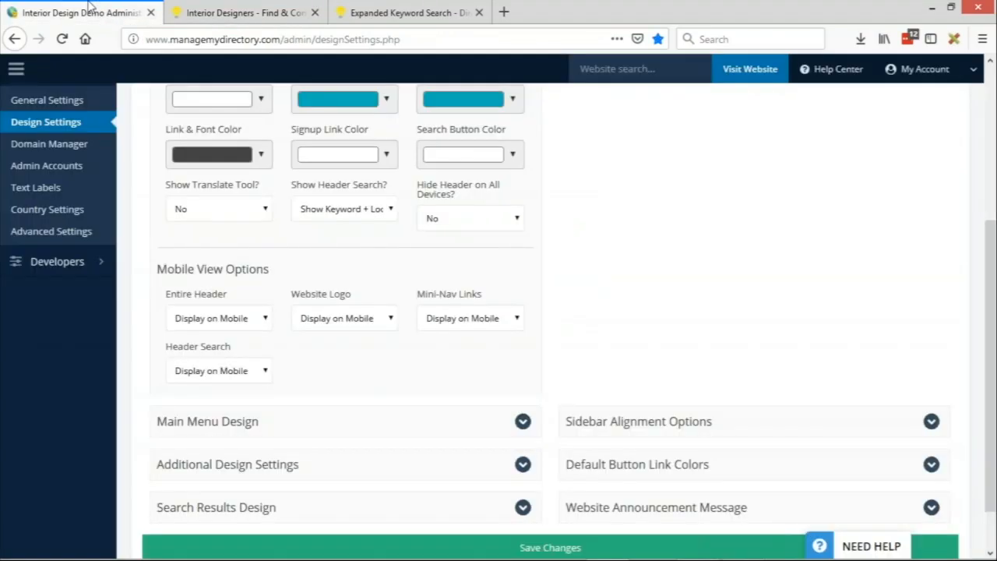
{"action": "left_click", "coordinate": [246, 11]}
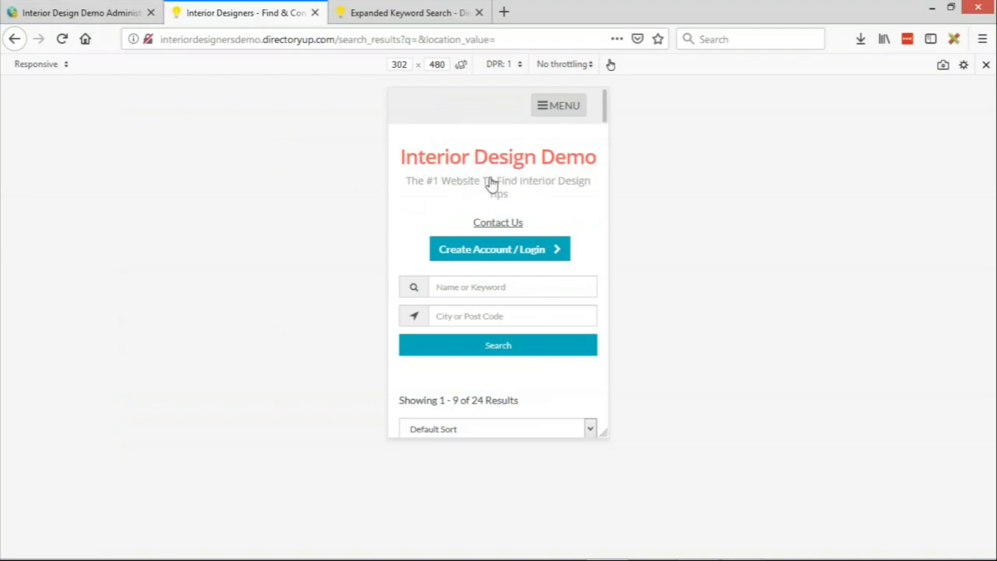
{"action": "left_click", "coordinate": [84, 19]}
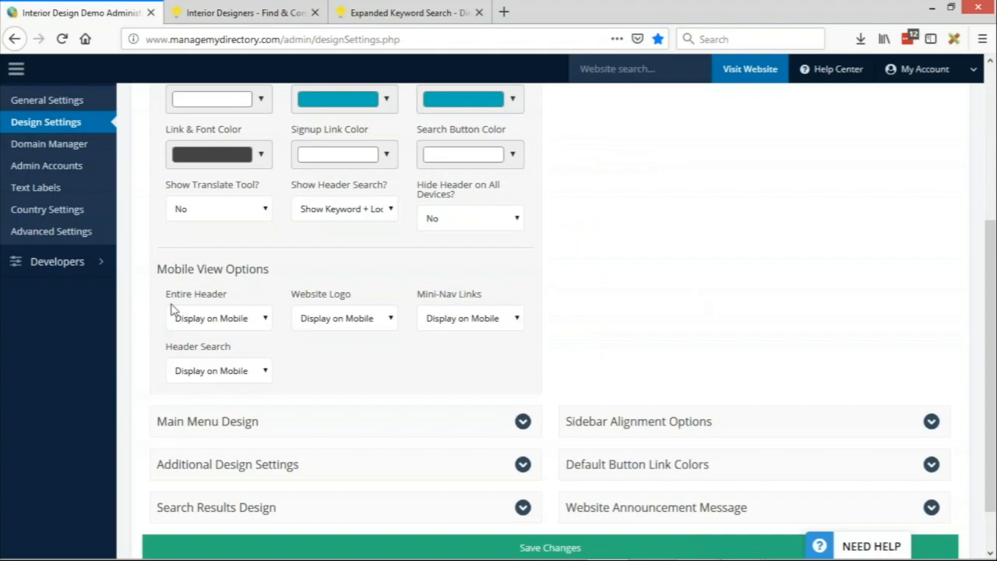
- Set Header Search to Hide on Mobile in the header's Mobile View Options and save the changes
{"action": "left_click", "coordinate": [207, 319]}
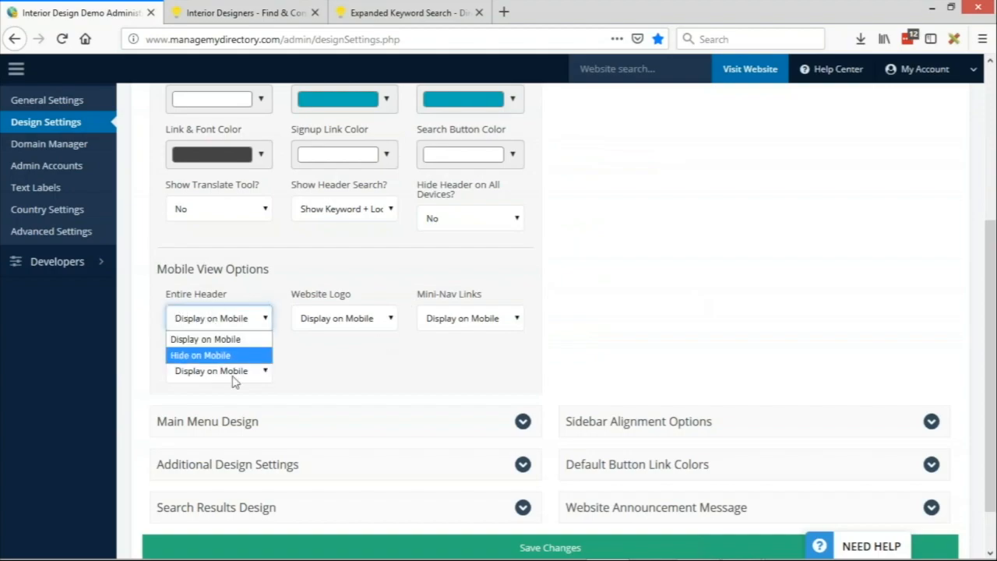
{"action": "left_click", "coordinate": [165, 295]}
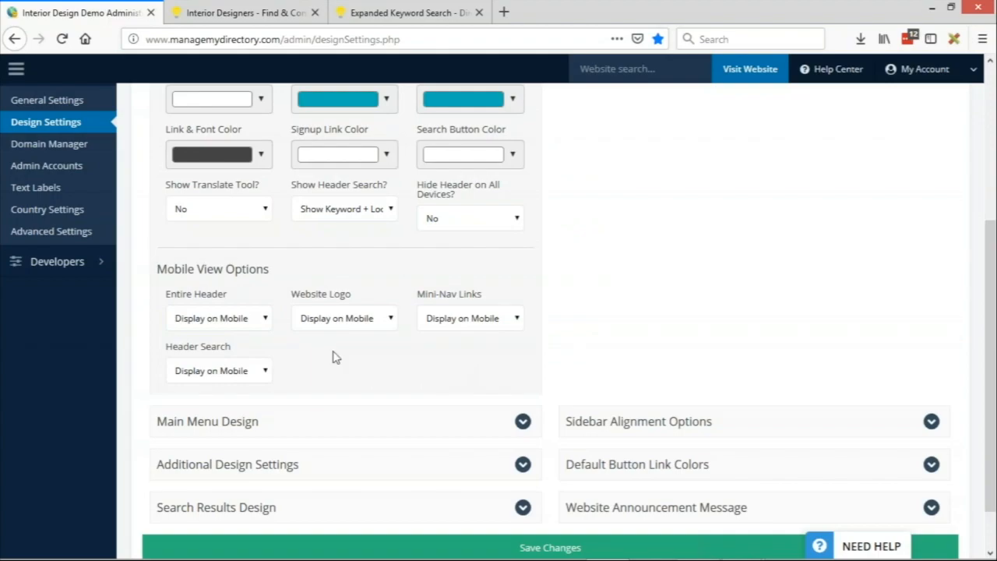
{"action": "left_click", "coordinate": [251, 377]}
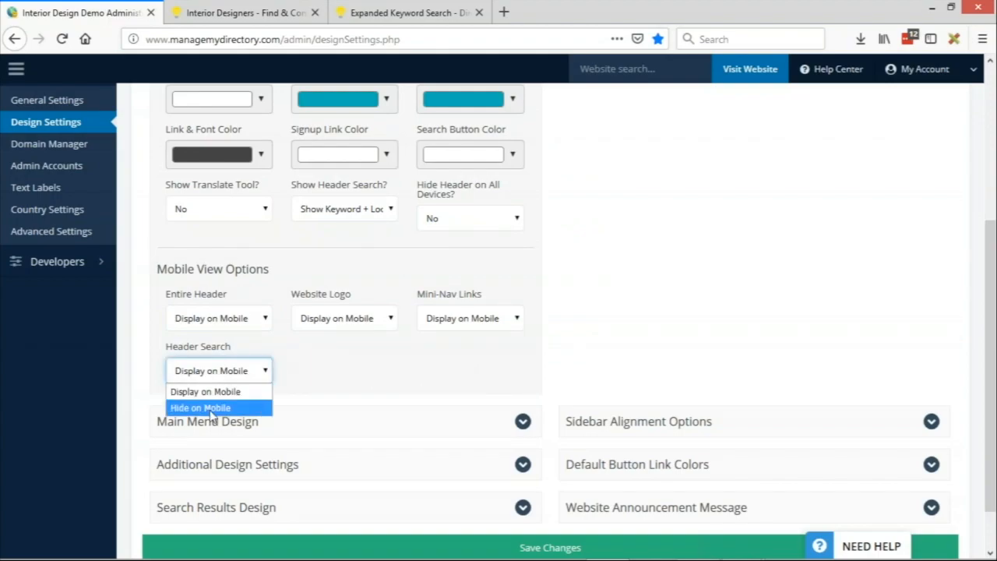
{"action": "left_click", "coordinate": [210, 408]}
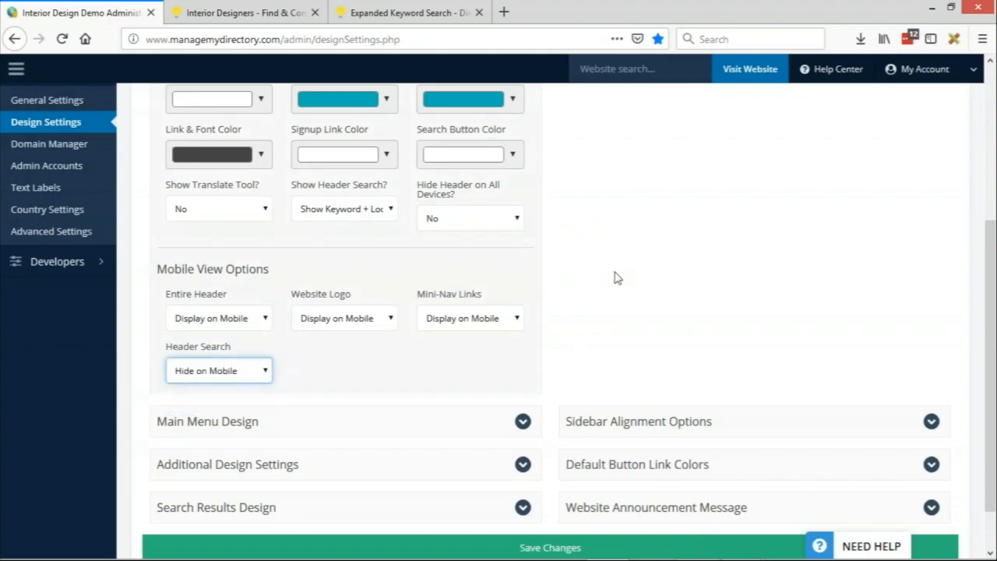
{"action": "left_click", "coordinate": [467, 547]}
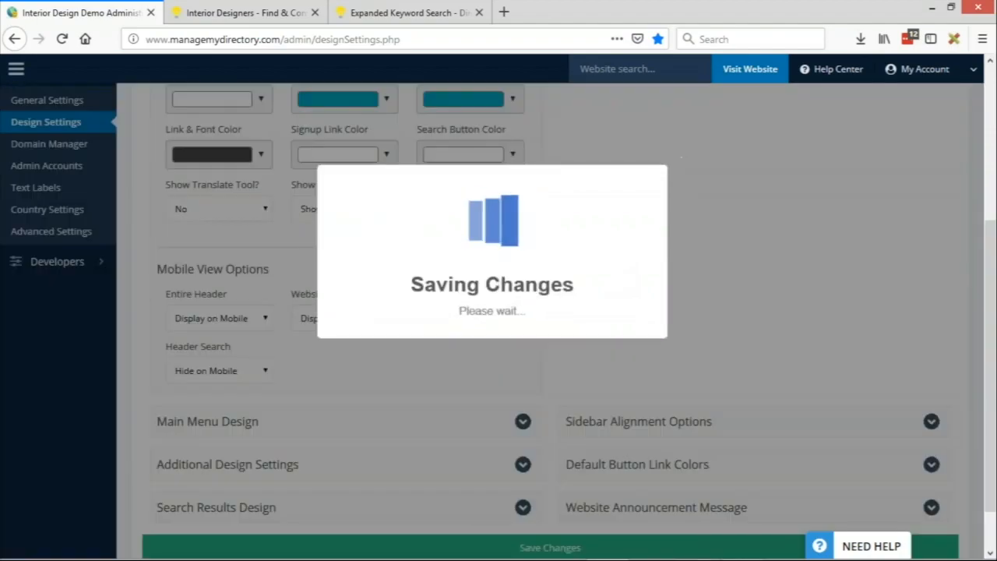
- Reload the search results preview and check the header's search fields at widths of 926 px and 304 px
{"action": "key", "text": "ctrl+Tab"}
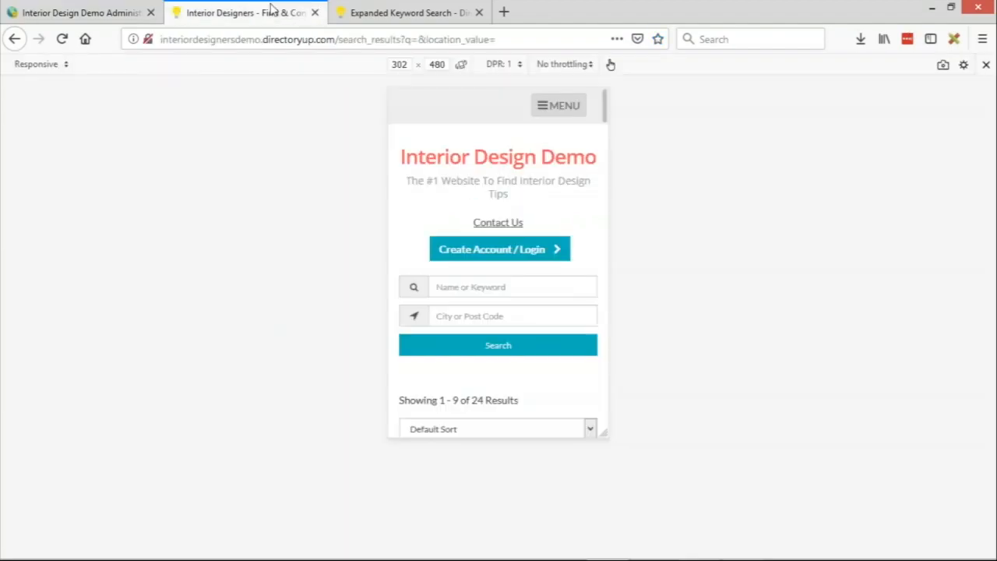
{"action": "scroll", "coordinate": [518, 276], "scroll_direction": "down", "scroll_amount": 5}
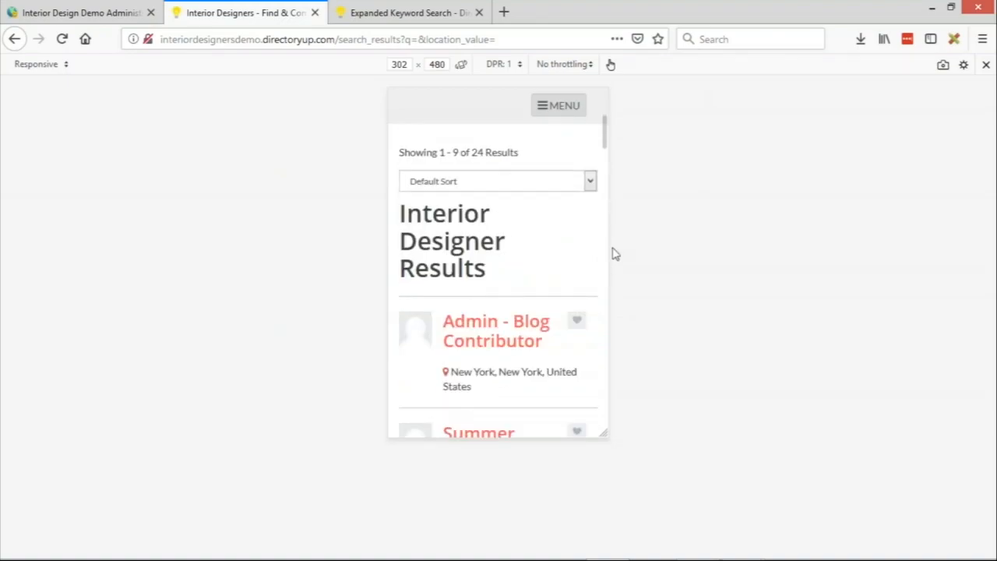
{"action": "scroll", "coordinate": [580, 267], "scroll_direction": "up", "scroll_amount": 5}
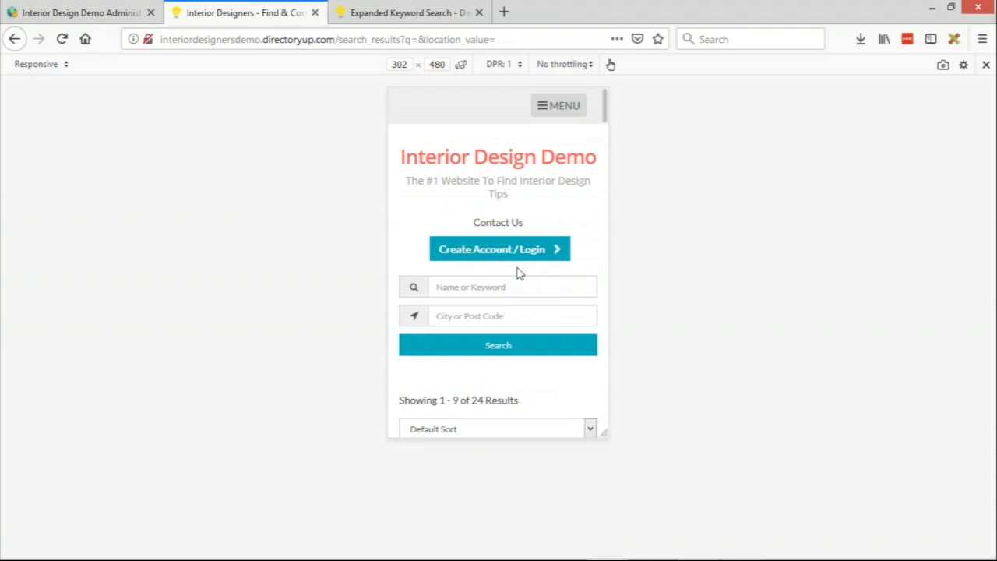
{"action": "left_click", "coordinate": [553, 265]}
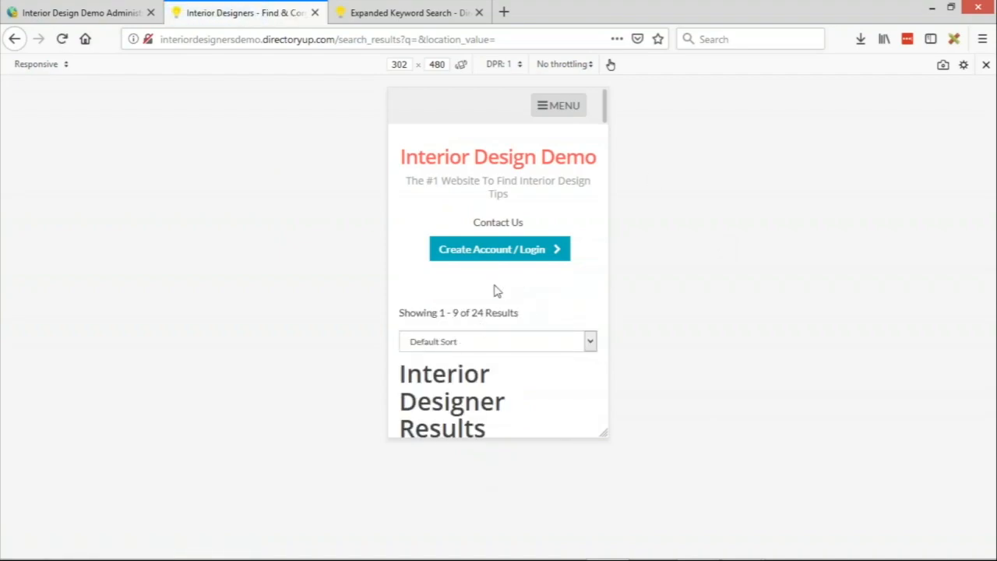
{"action": "left_click_drag", "start_coordinate": [610, 288], "coordinate": [836, 285]}
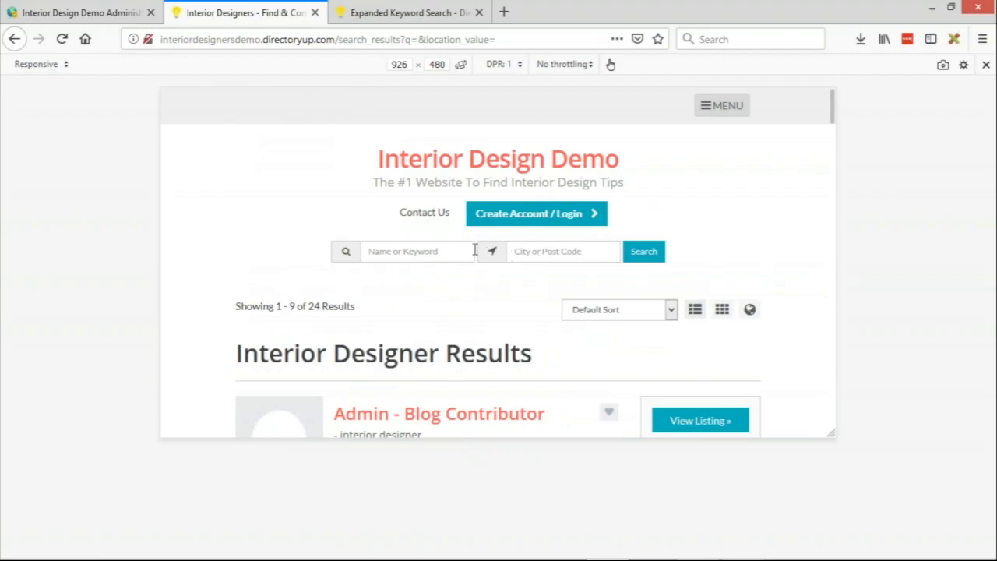
{"action": "left_click_drag", "start_coordinate": [834, 260], "coordinate": [611, 241]}
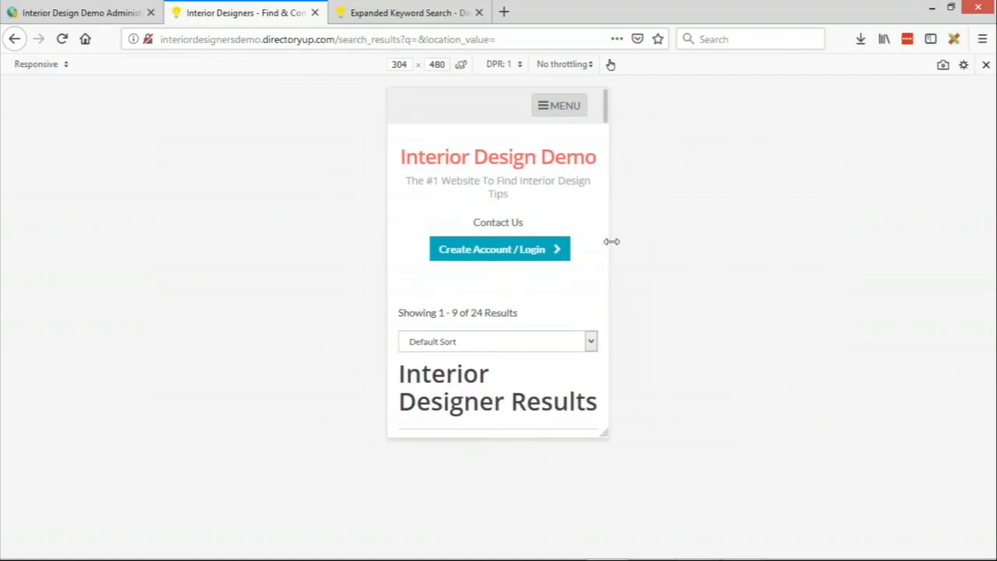
- Set Website Logo to Hide on Mobile in the admin's Mobile View Options and save the design changes
{"action": "left_click", "coordinate": [84, 13]}
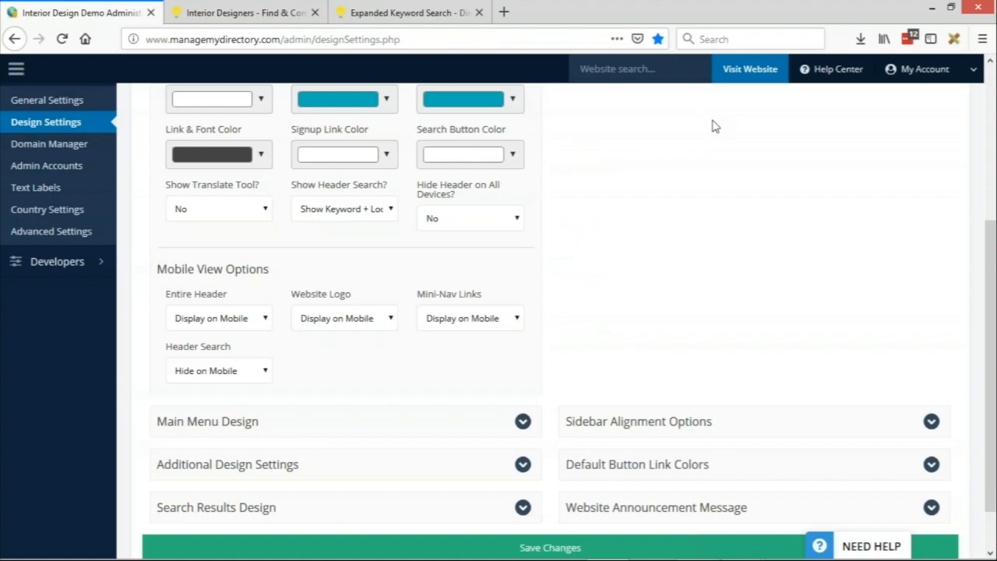
{"action": "left_click", "coordinate": [386, 317]}
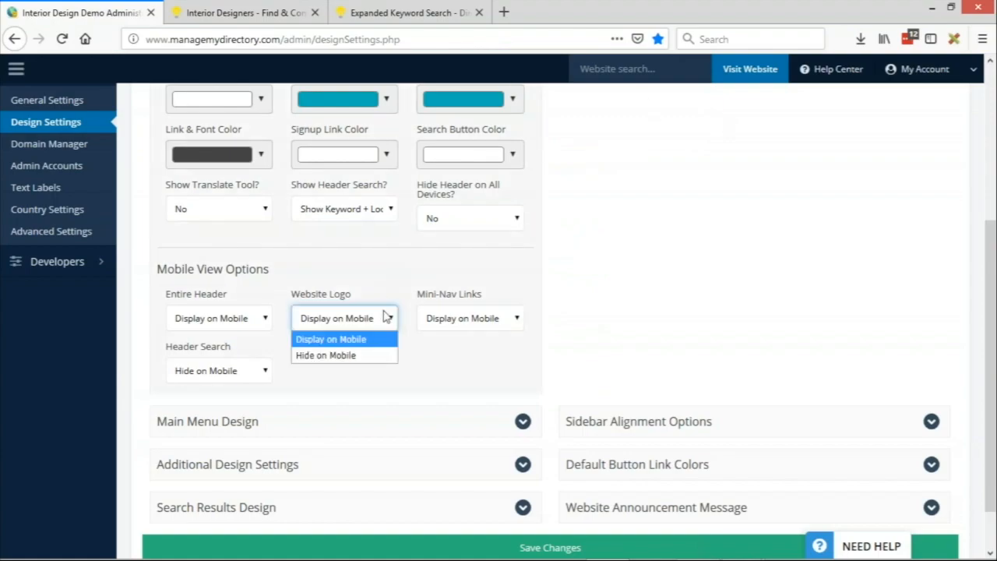
{"action": "left_click", "coordinate": [344, 355]}
{"action": "scroll", "coordinate": [716, 273], "scroll_direction": "up", "scroll_amount": 5}
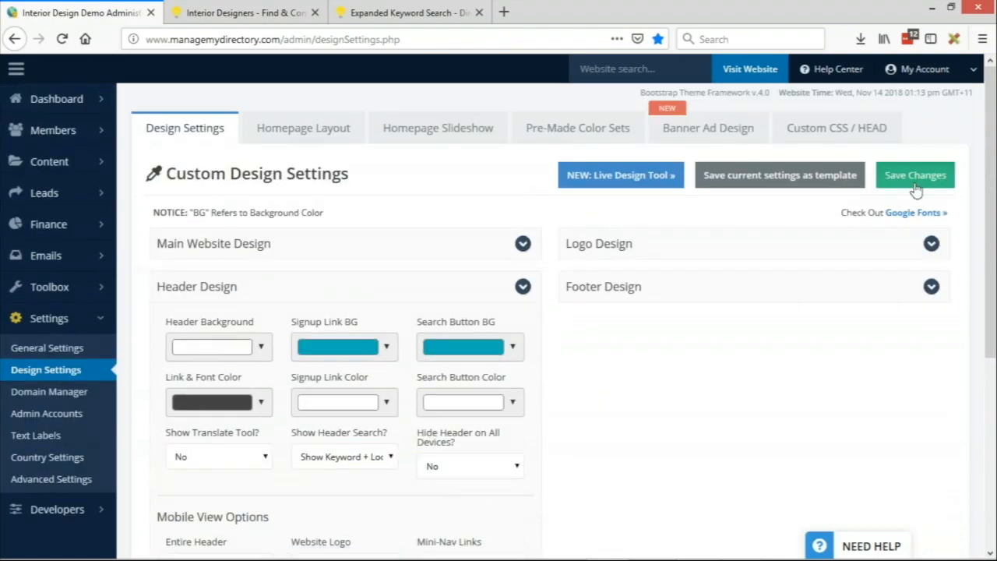
{"action": "left_click", "coordinate": [915, 176]}
- Reload the search results mobile preview and check the website logo in the header
{"action": "left_click", "coordinate": [242, 13]}
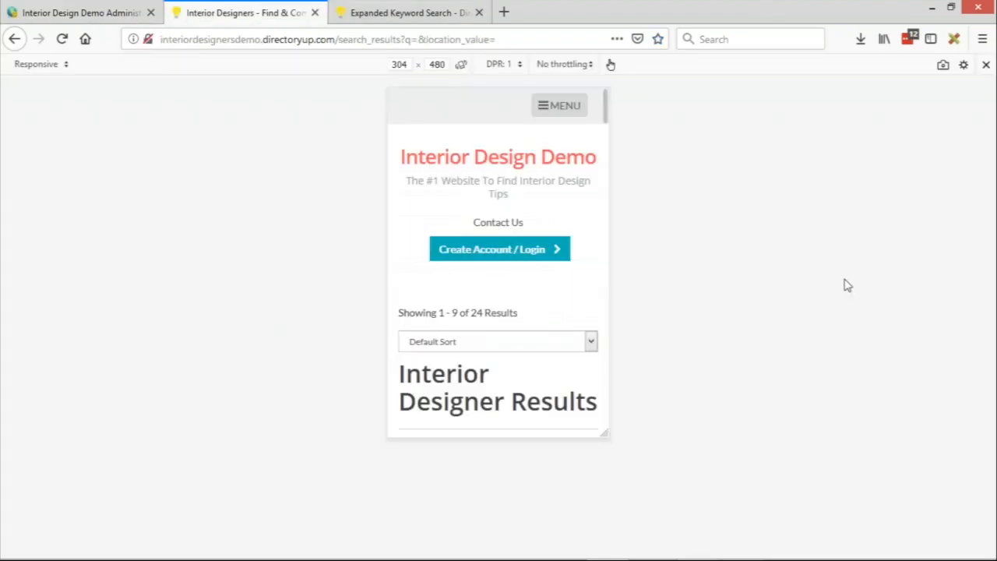
{"action": "left_click", "coordinate": [62, 41]}
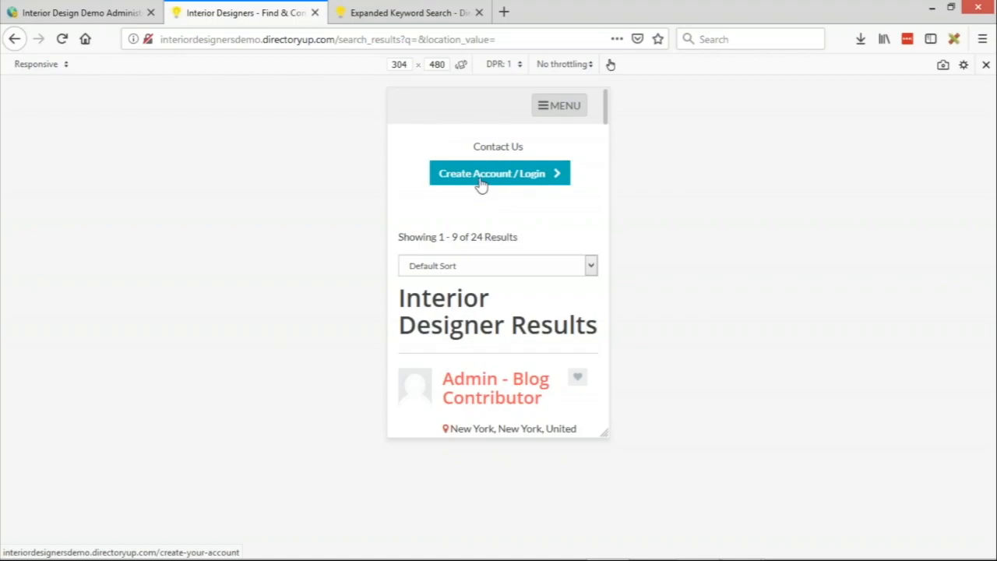
- Open the Menu Manager in a separate browser tab from the admin and open the Header Mini Nav menu for editing
{"action": "left_click", "coordinate": [111, 17]}
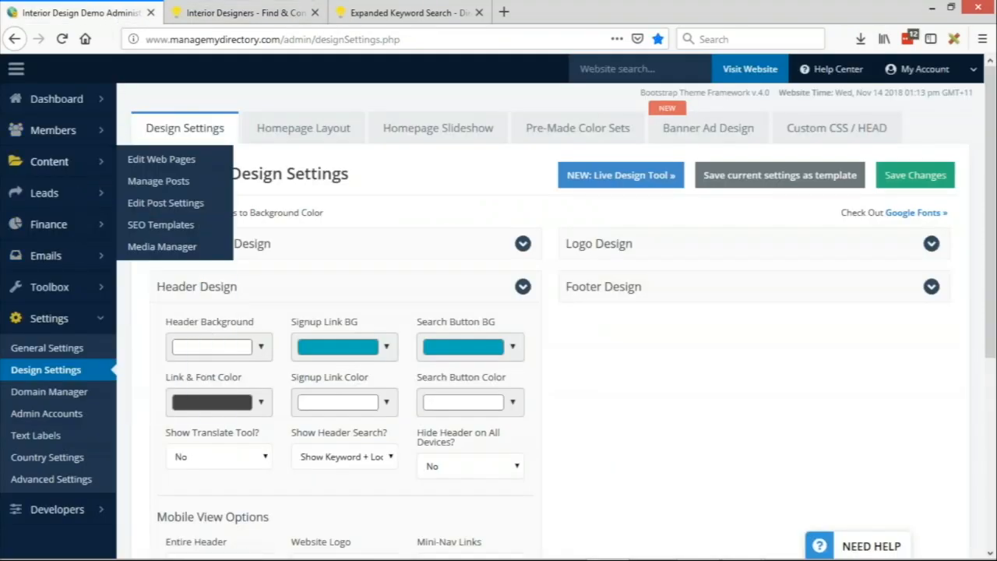
{"action": "mouse_move", "coordinate": [61, 288]}
{"action": "left_click", "coordinate": [103, 290]}
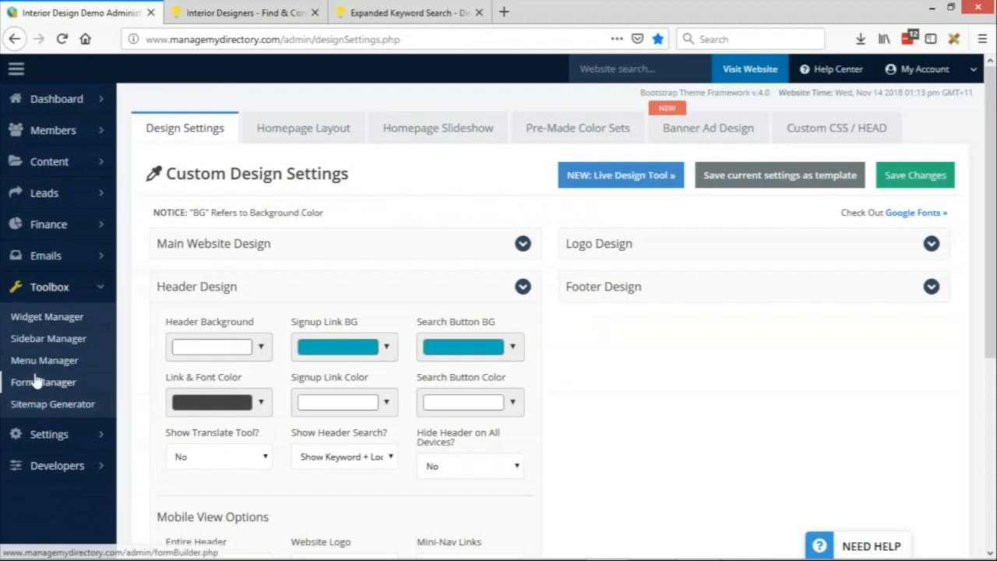
{"action": "middle_click", "coordinate": [39, 363]}
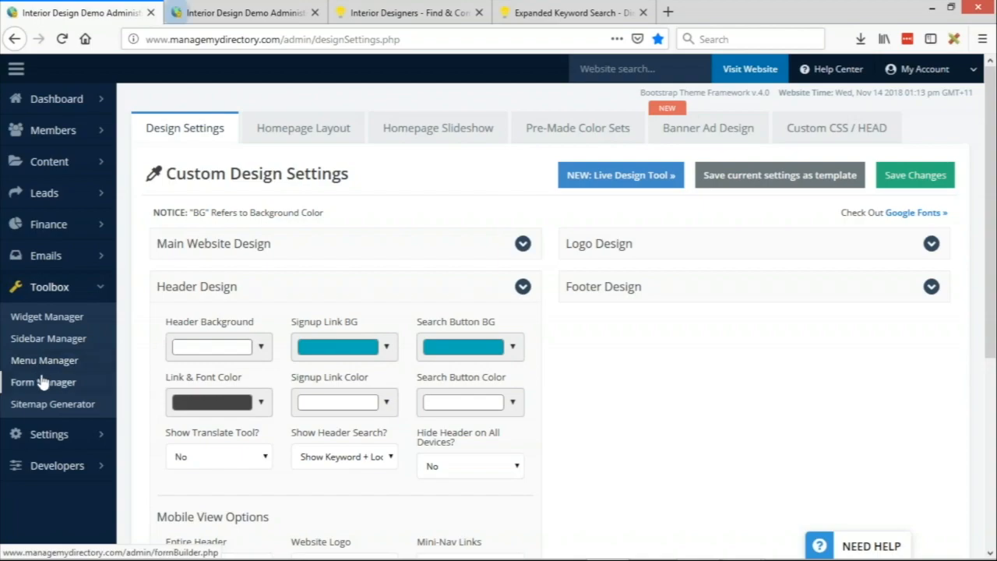
{"action": "left_click", "coordinate": [251, 14]}
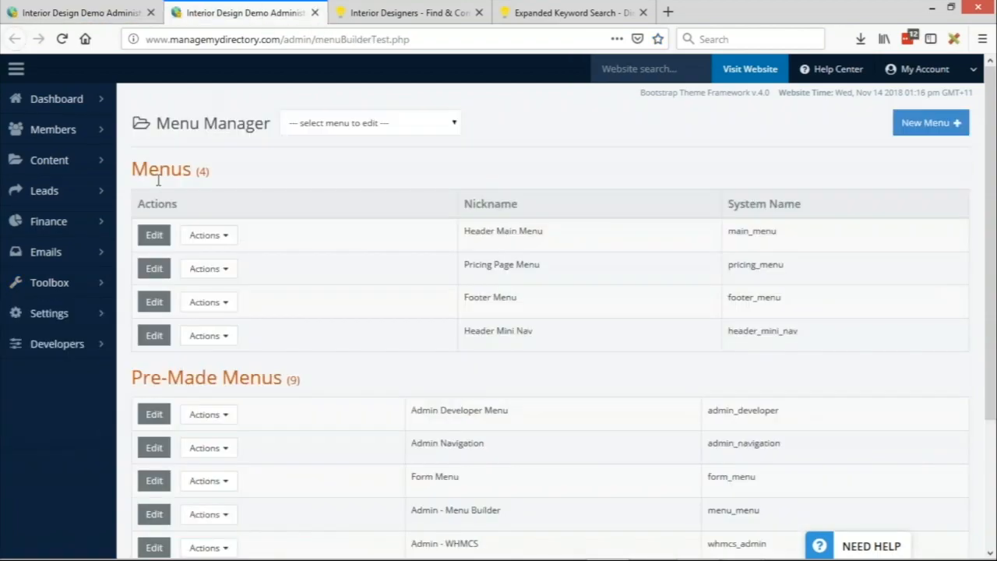
{"action": "left_click_drag", "start_coordinate": [462, 332], "coordinate": [548, 333]}
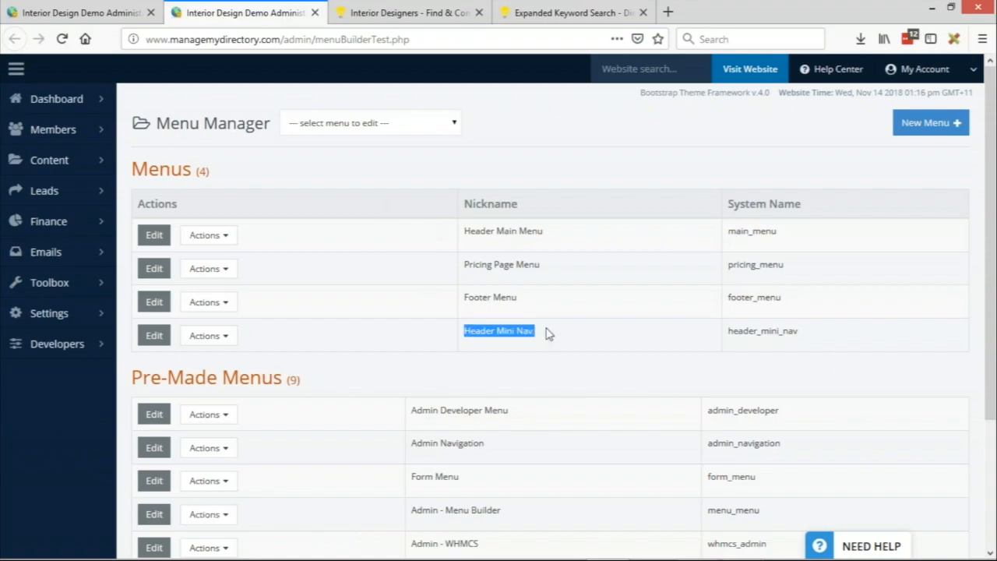
{"action": "left_click", "coordinate": [154, 335]}
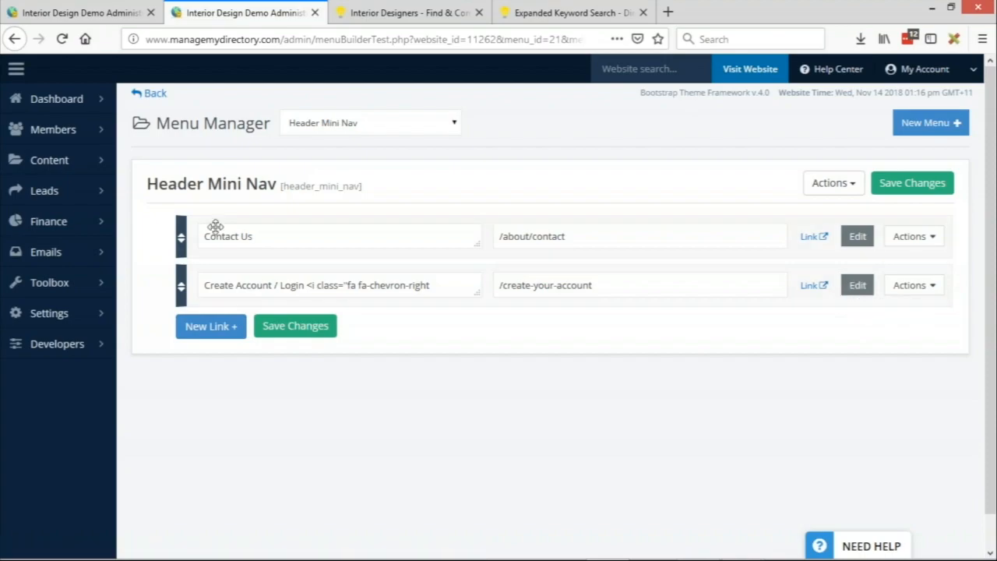
- Add the class hidden-xs to the Contact Us link's <li> Outer CSS Class and save the menu
{"action": "left_click", "coordinate": [856, 236]}
{"action": "left_click_drag", "start_coordinate": [269, 236], "coordinate": [201, 236]}
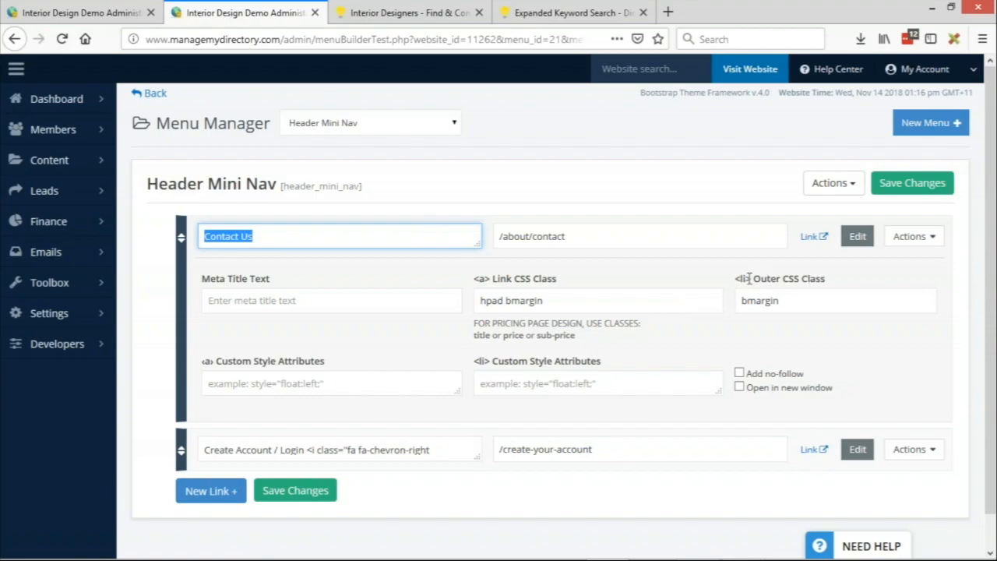
{"action": "left_click_drag", "start_coordinate": [753, 279], "coordinate": [830, 284]}
{"action": "left_click", "coordinate": [848, 302]}
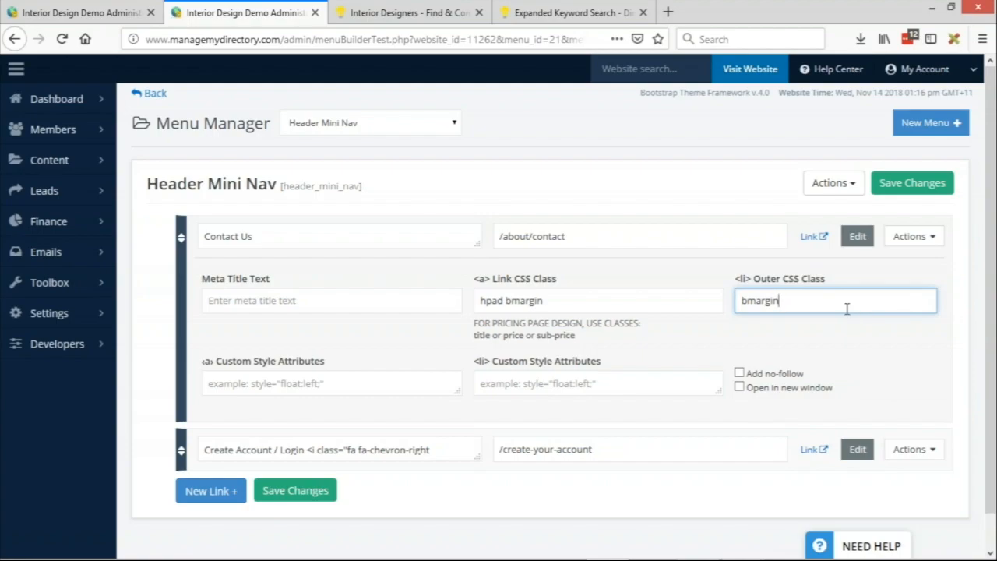
{"action": "type", "text": "hidden-xs"}
{"action": "left_click", "coordinate": [913, 183]}
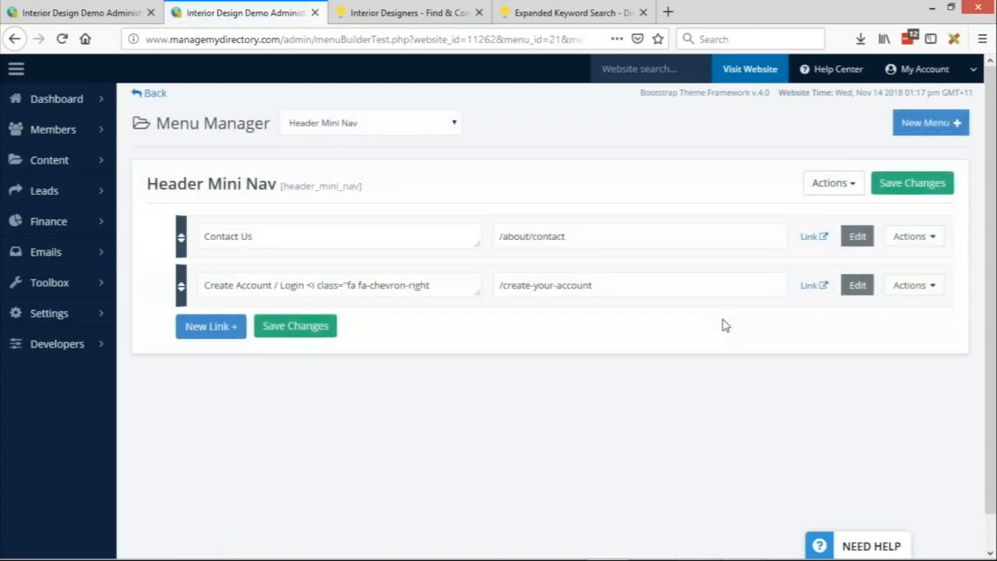
- Reopen the Contact Us link's settings and review the hidden-xs entry in its outer CSS class
{"action": "left_click", "coordinate": [857, 236]}
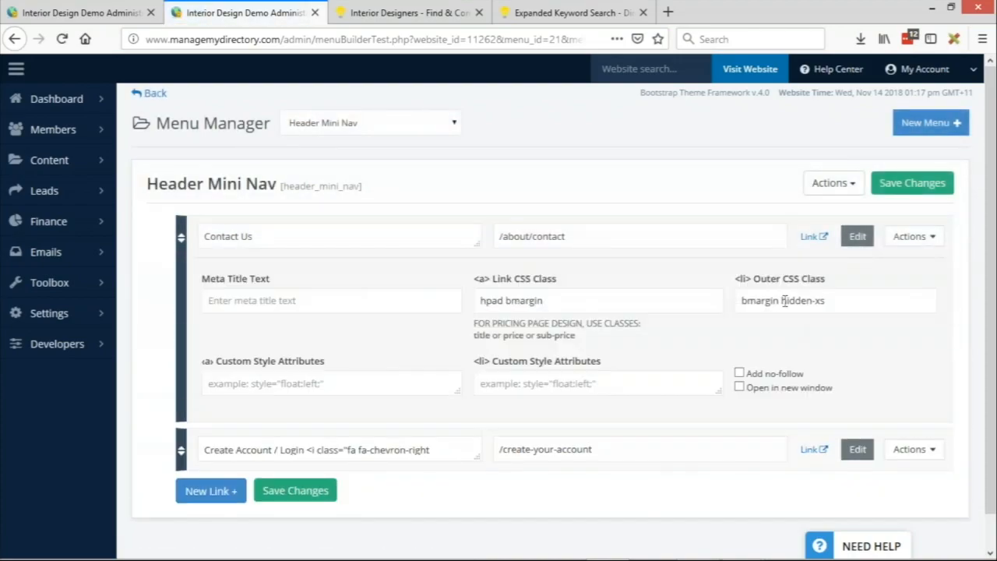
{"action": "left_click_drag", "start_coordinate": [781, 301], "coordinate": [832, 300]}
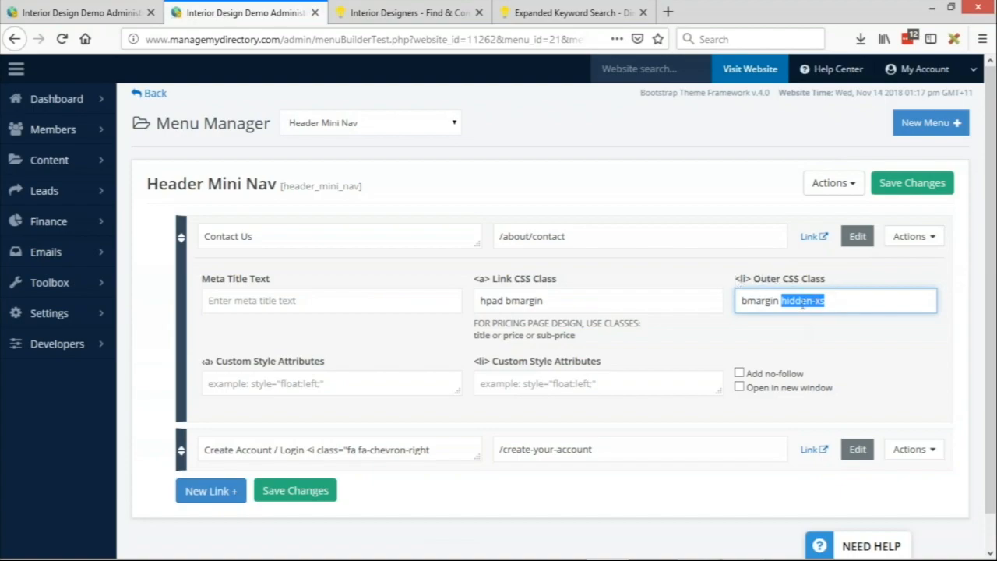
{"action": "left_click", "coordinate": [830, 299]}
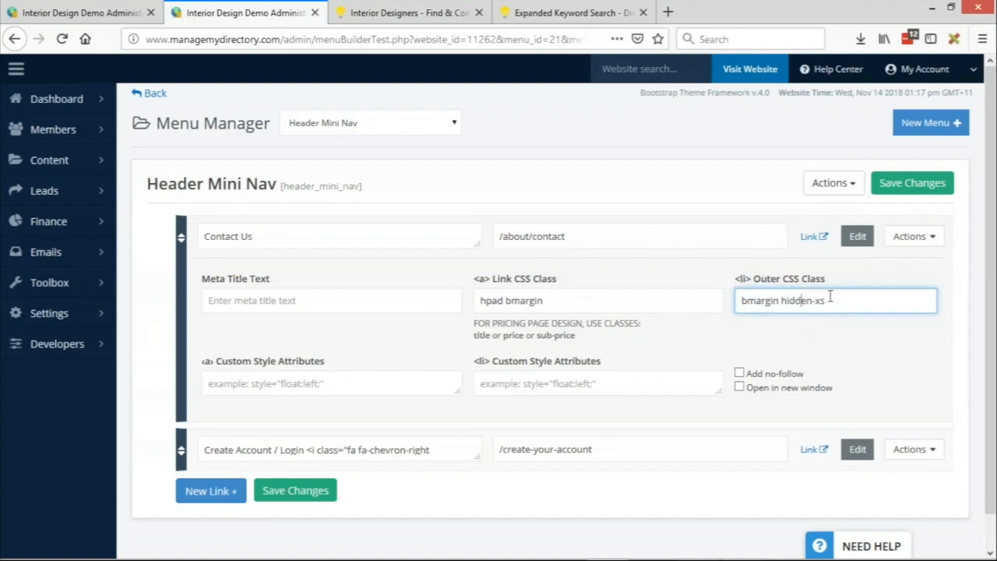
{"action": "left_click_drag", "start_coordinate": [781, 300], "coordinate": [850, 307]}
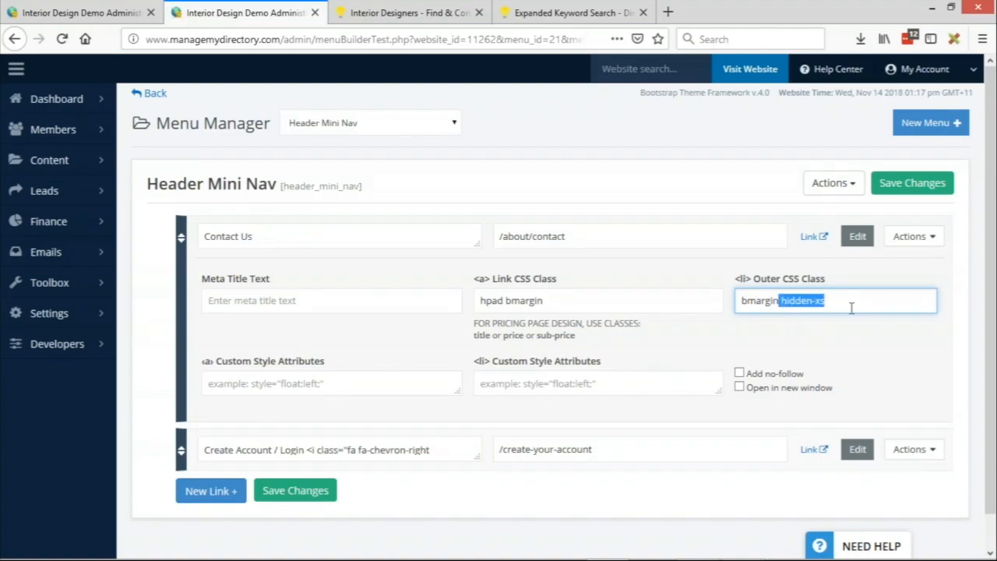
{"action": "left_click", "coordinate": [841, 305]}
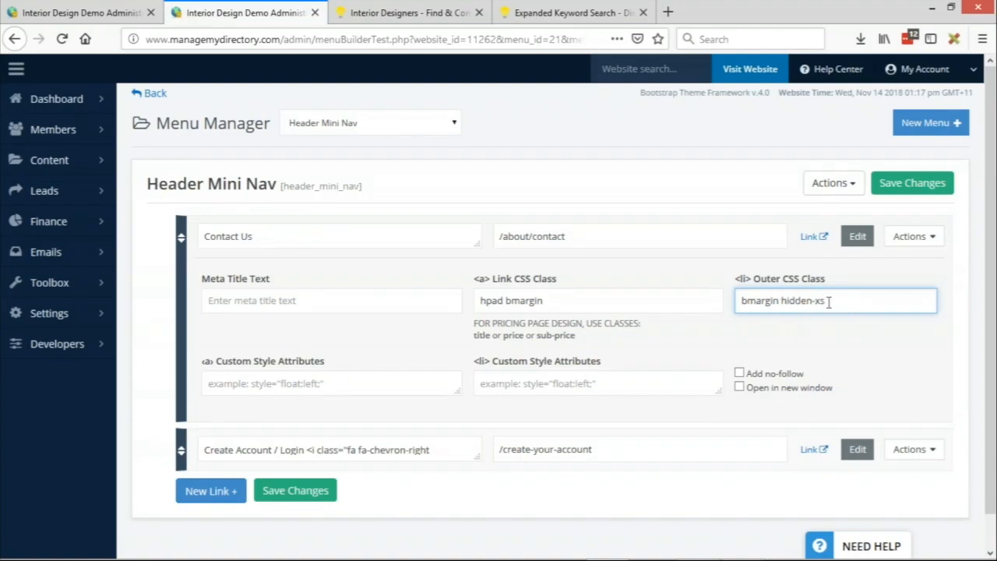
- Reload the search results mobile preview and check the header links, the results heading and the mobile menu
{"action": "left_click", "coordinate": [459, 15]}
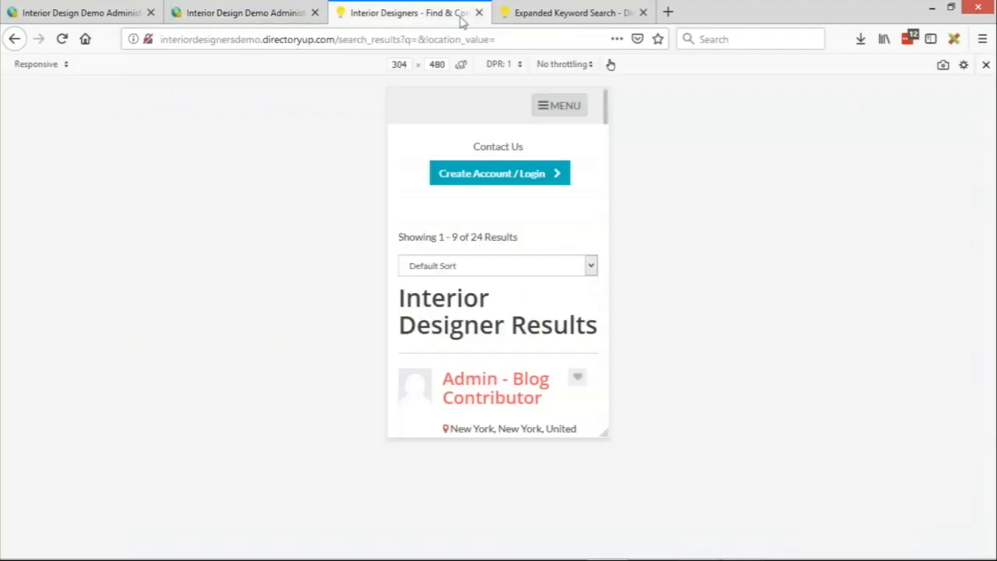
{"action": "left_click", "coordinate": [64, 40]}
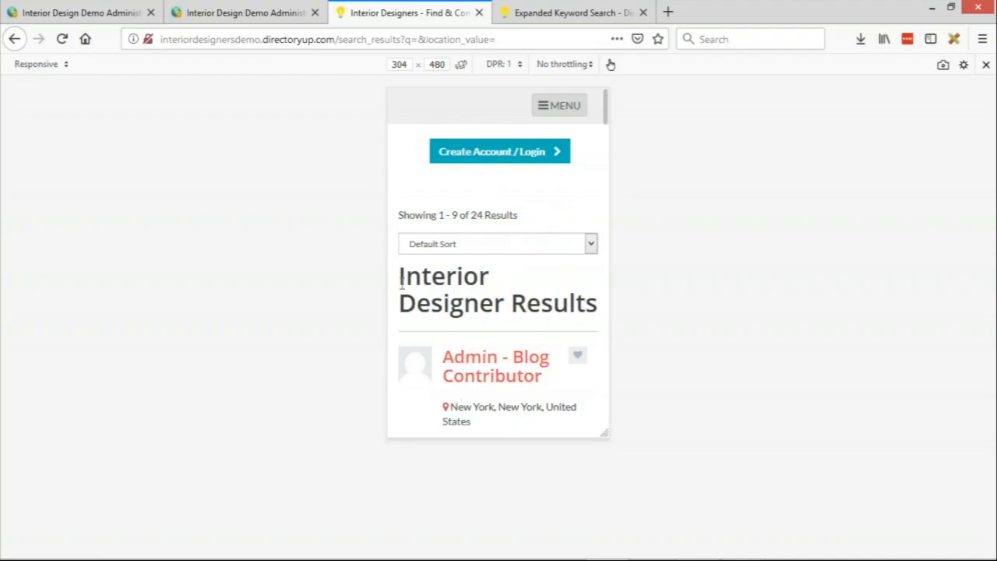
{"action": "left_click_drag", "start_coordinate": [400, 280], "coordinate": [600, 305]}
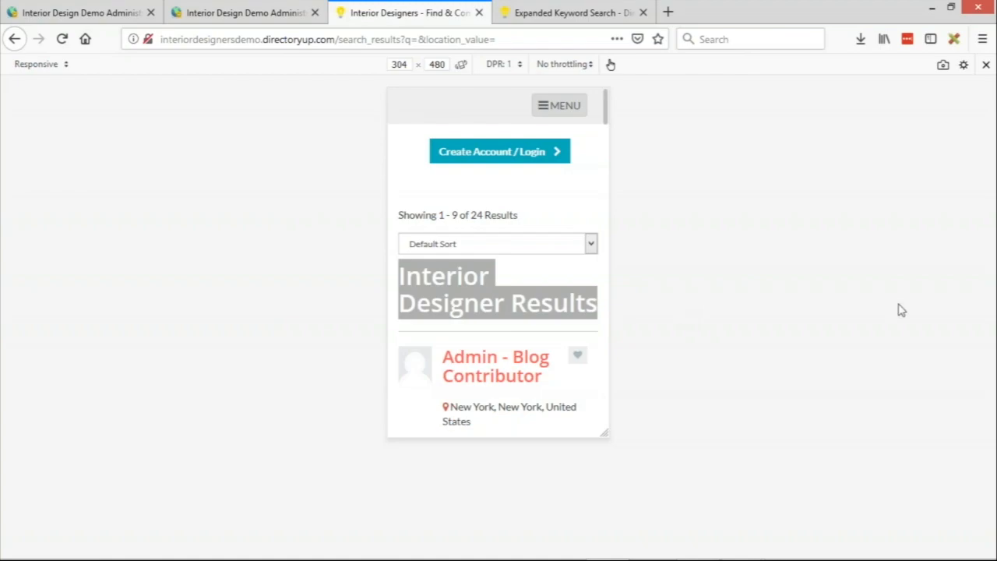
{"action": "left_click", "coordinate": [588, 198]}
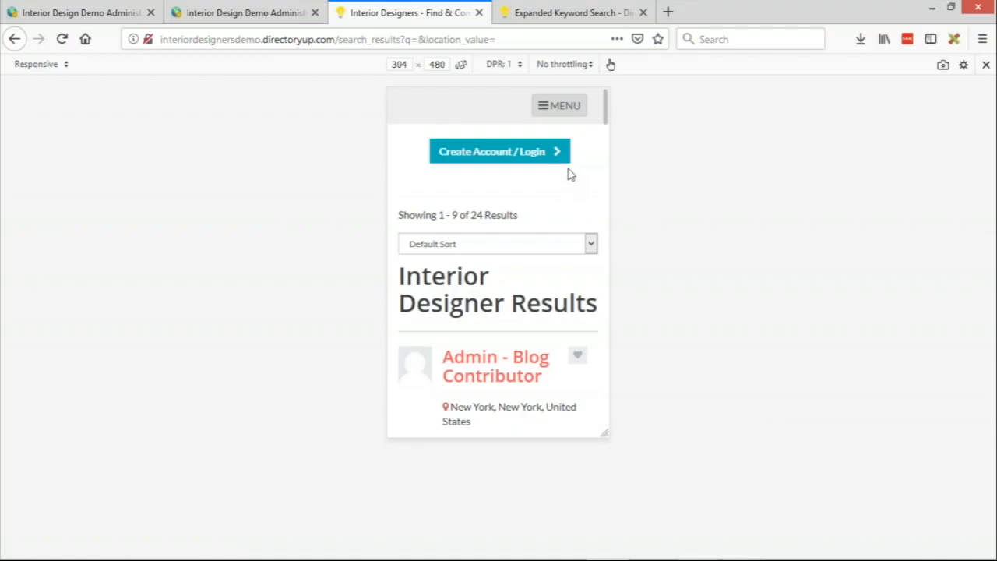
{"action": "left_click", "coordinate": [557, 105]}
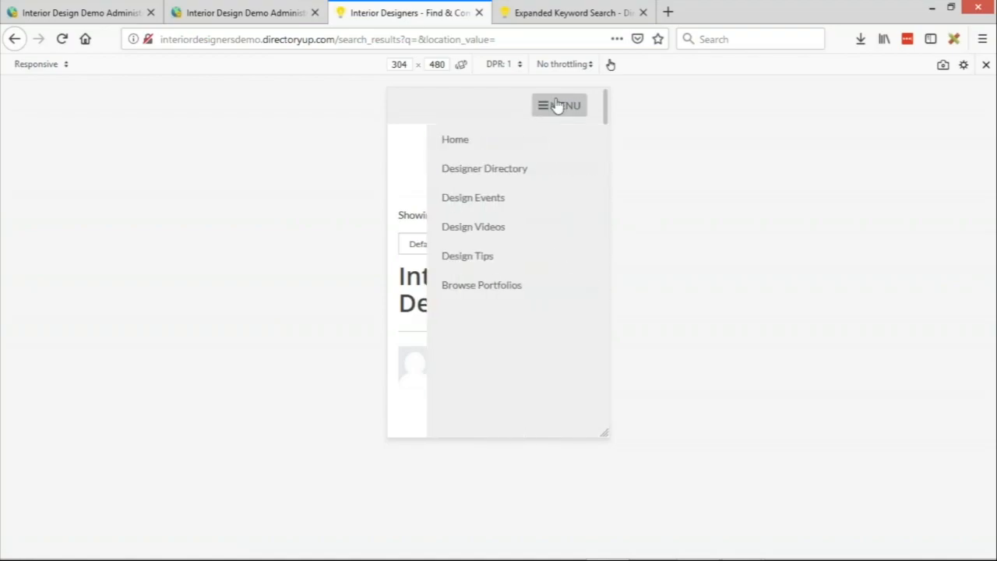
{"action": "left_click", "coordinate": [557, 105]}
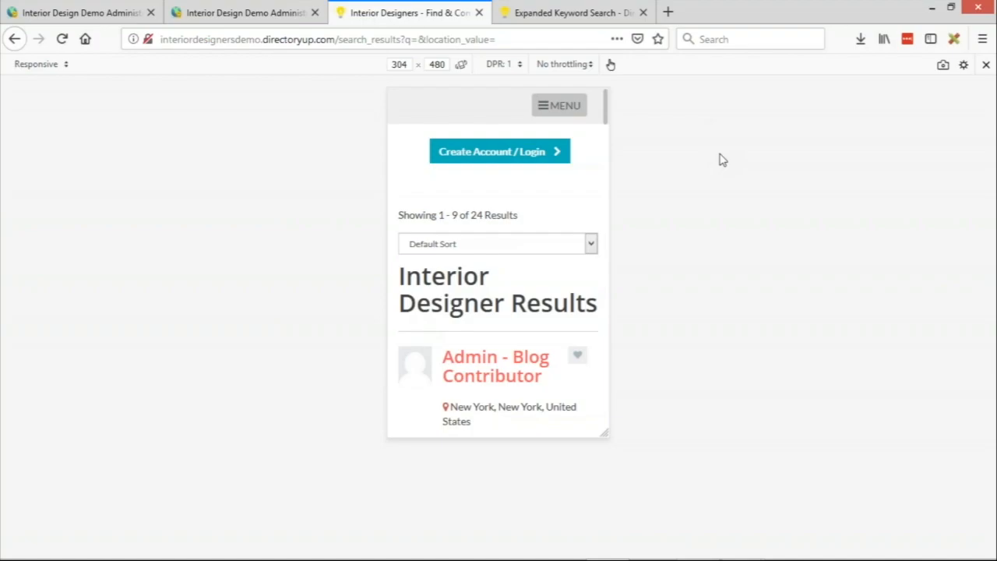
- Open the first listed member's profile in the mobile preview and look over its header and content
{"action": "left_click", "coordinate": [473, 377]}
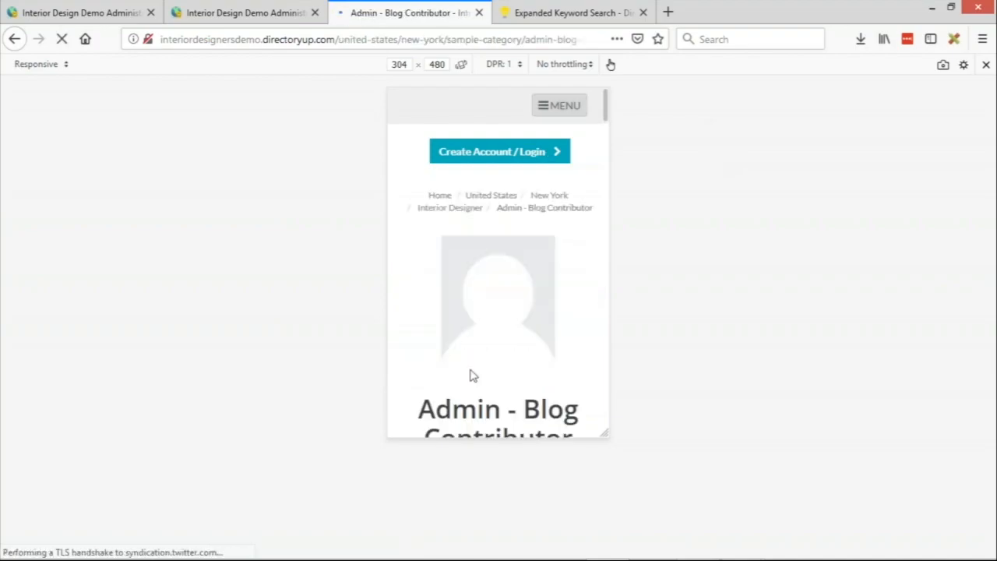
{"action": "scroll", "coordinate": [588, 277], "scroll_direction": "down", "scroll_amount": 1}
{"action": "scroll", "coordinate": [580, 292], "scroll_direction": "down", "scroll_amount": 2}
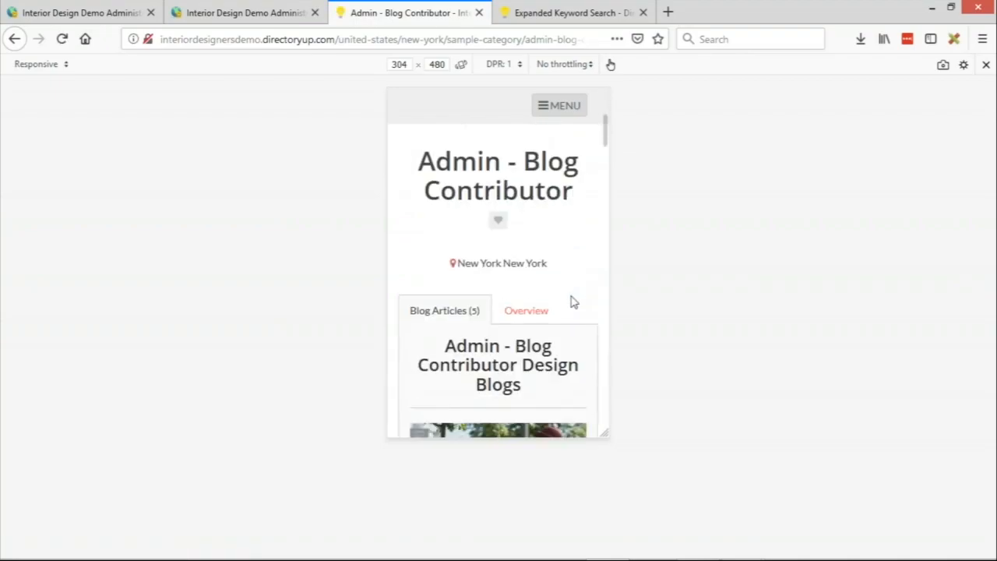
{"action": "scroll", "coordinate": [571, 303], "scroll_direction": "up", "scroll_amount": 3}
{"action": "scroll", "coordinate": [570, 313], "scroll_direction": "down", "scroll_amount": 3}
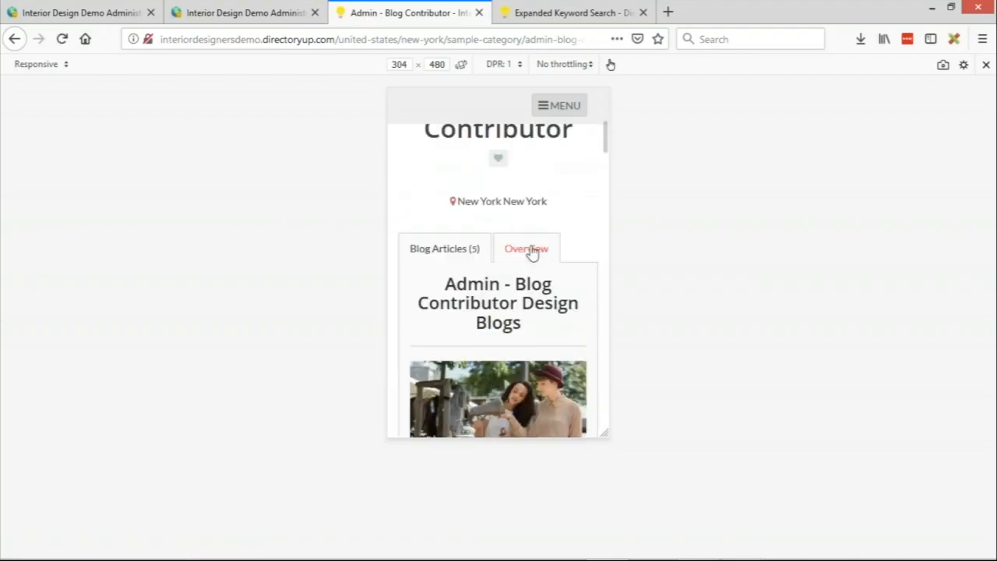
{"action": "scroll", "coordinate": [529, 249], "scroll_direction": "up", "scroll_amount": 4}
- Visit the Design Events and Design Tips pages in the mobile preview and check their headers
{"action": "left_click", "coordinate": [547, 105]}
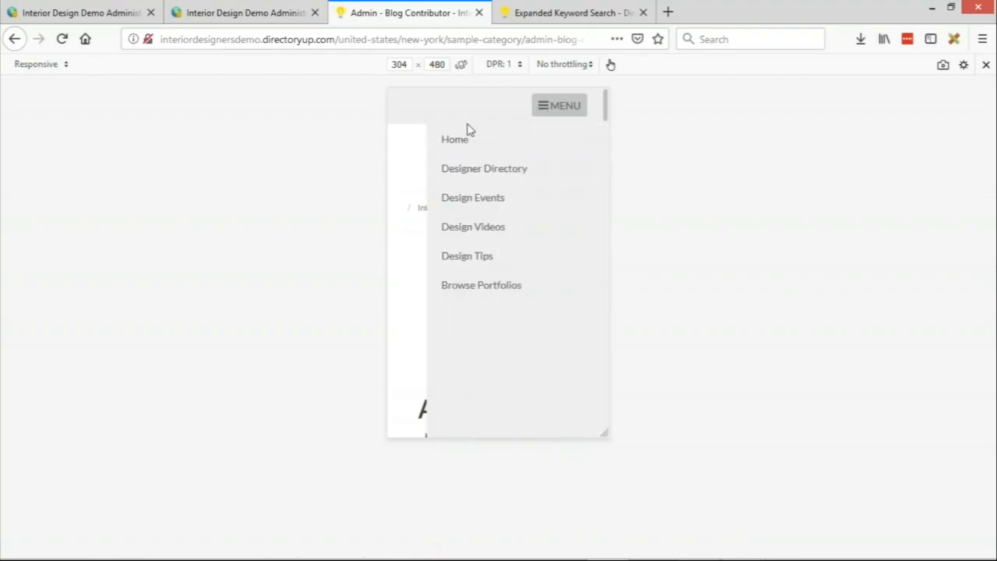
{"action": "left_click", "coordinate": [480, 205]}
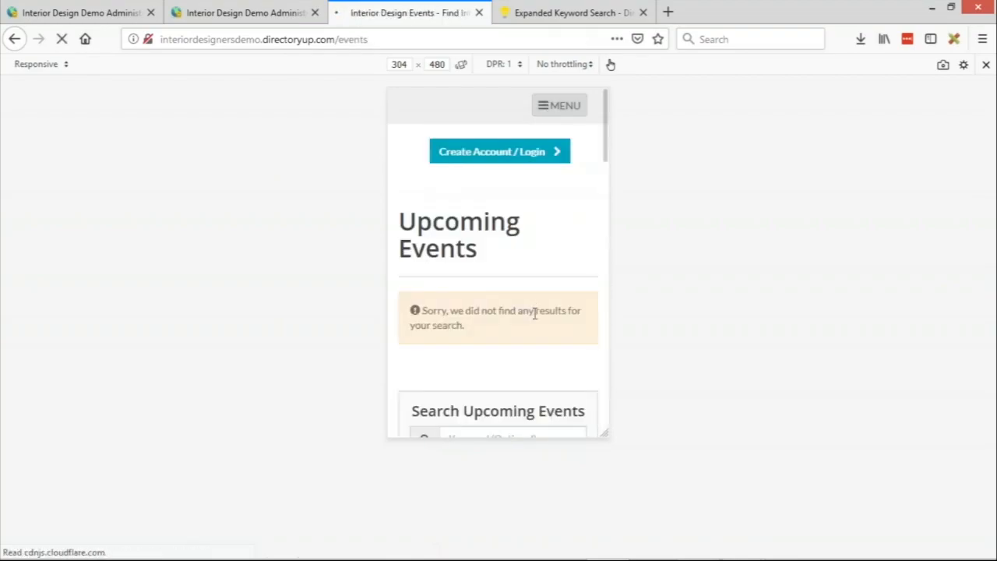
{"action": "left_click", "coordinate": [558, 108]}
{"action": "left_click", "coordinate": [477, 257]}
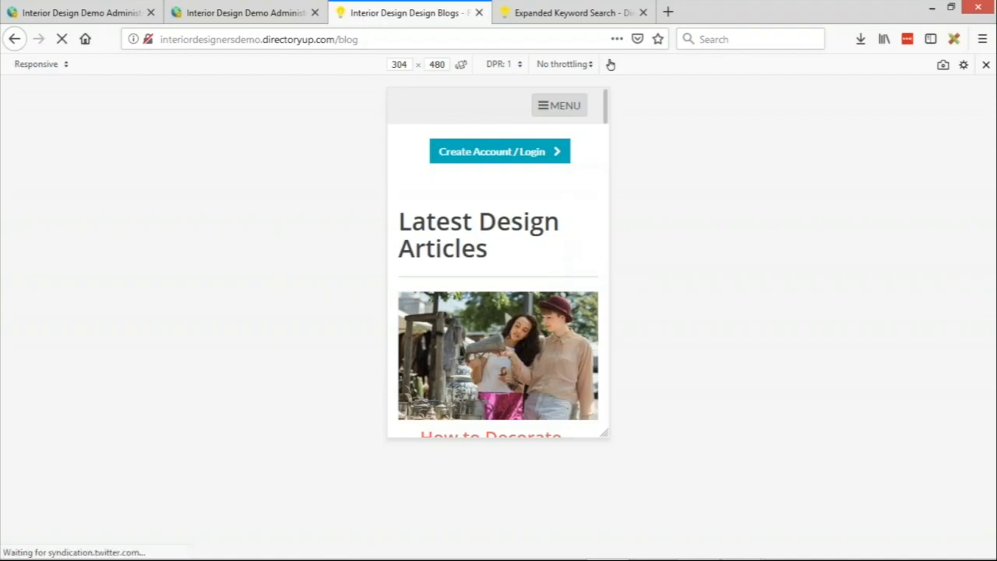
{"action": "scroll", "coordinate": [550, 285], "scroll_direction": "down", "scroll_amount": 3}
{"action": "scroll", "coordinate": [561, 265], "scroll_direction": "up", "scroll_amount": 3}
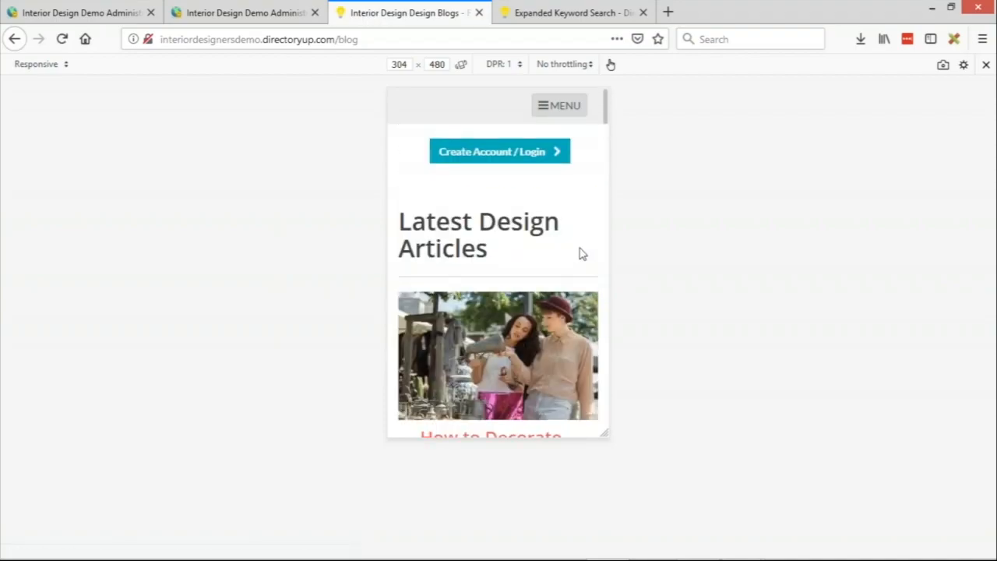